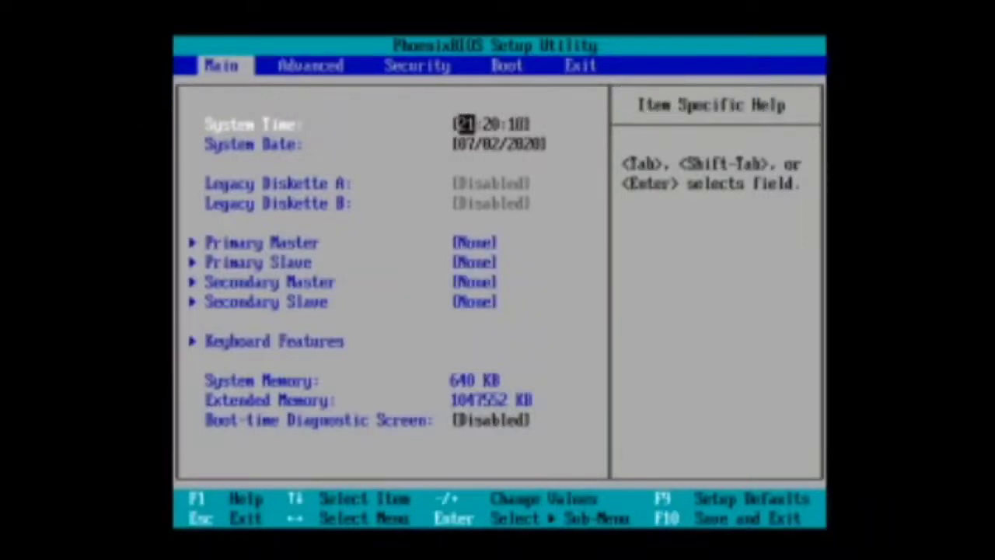
Look through the Main, Advanced, Security, Boot and Exit pages of the BIOS setup.
{"action": "key", "text": "Right"}
{"action": "key", "text": "Right"}
{"action": "key", "text": "Right"}
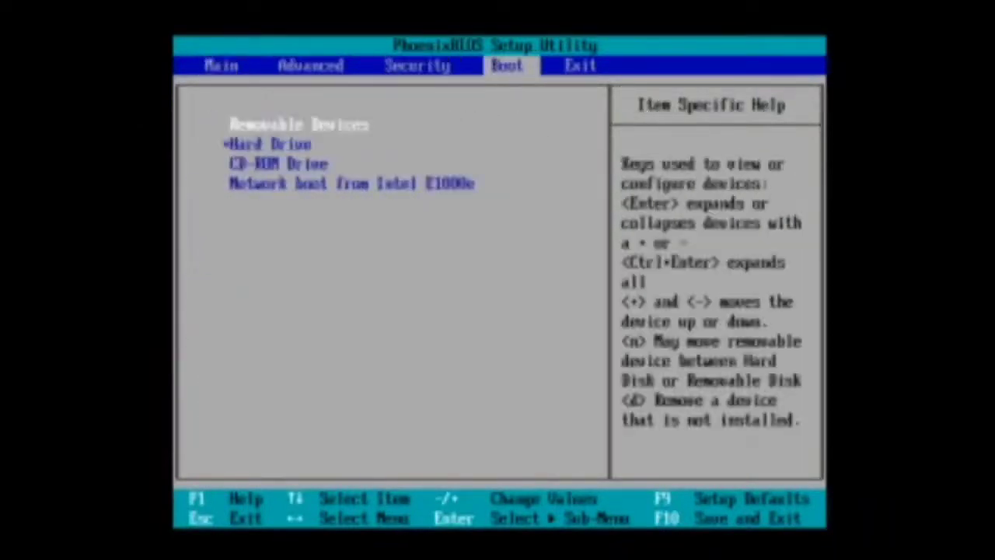
{"action": "key", "text": "Right"}
{"action": "key", "text": "Right"}
{"action": "key", "text": "Right"}
{"action": "key", "text": "Right"}
{"action": "key", "text": "Right"}
{"action": "key", "text": "Right"}
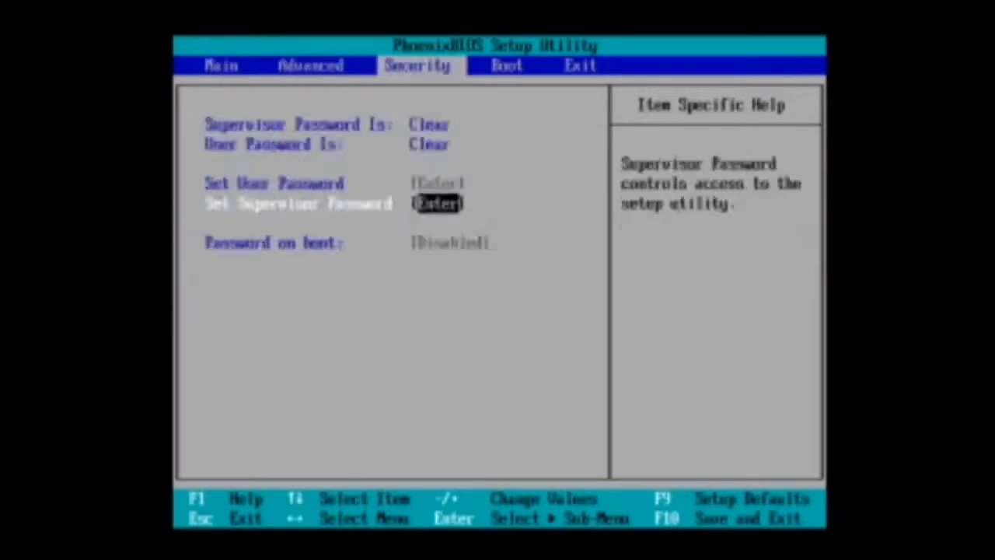
{"action": "key", "text": "Right"}
{"action": "key", "text": "Right"}
{"action": "key", "text": "Right"}
{"action": "key", "text": "Right"}
{"action": "key", "text": "Right"}
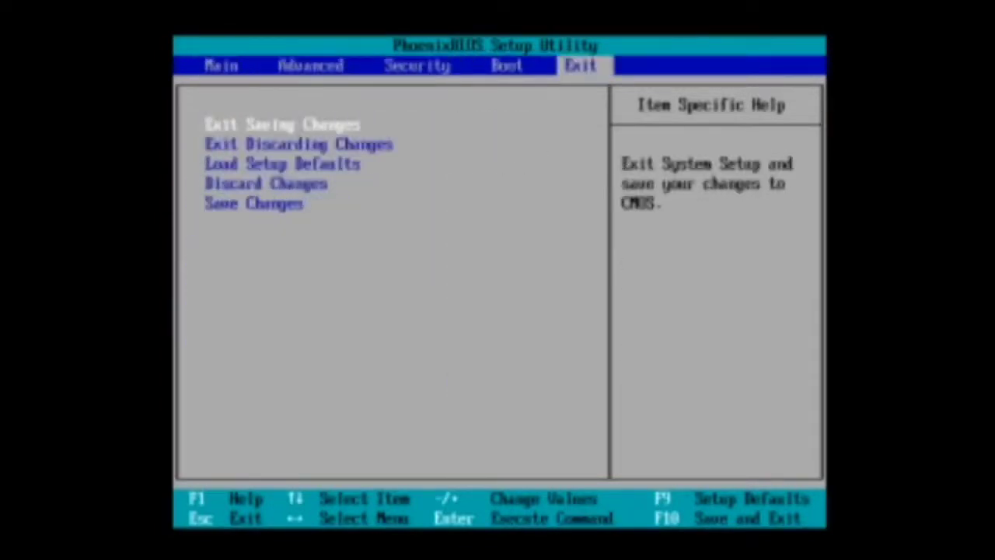
{"action": "key", "text": "Right"}
{"action": "key", "text": "Right"}
{"action": "key", "text": "Right"}
{"action": "key", "text": "Right"}
{"action": "key", "text": "Right"}
{"action": "key", "text": "Right"}
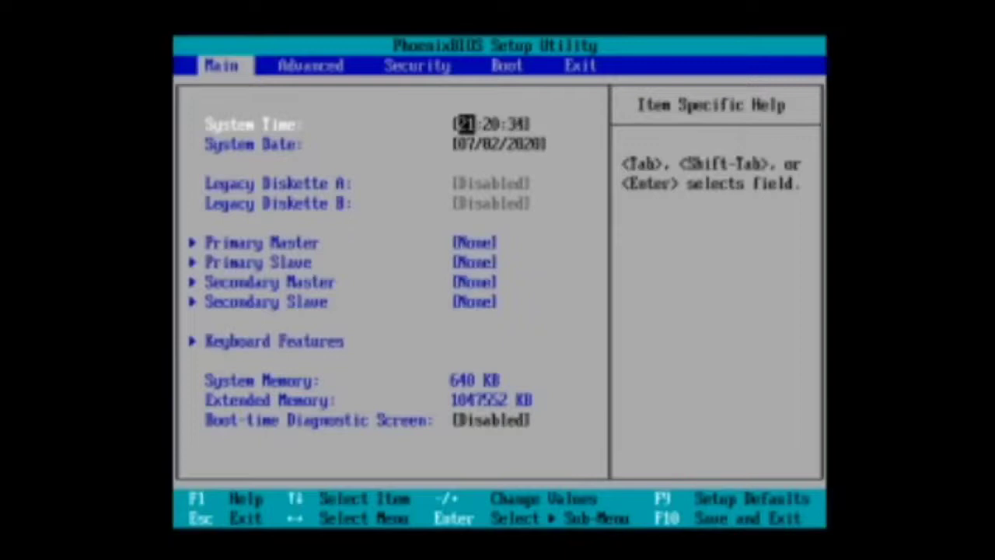
{"action": "key", "text": "Right"}
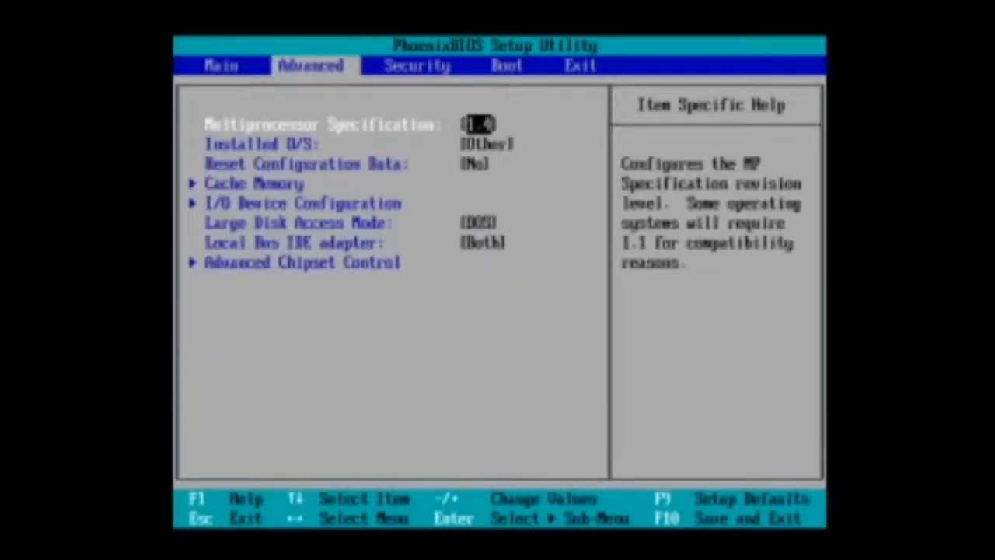
{"action": "key", "text": "Left"}
{"action": "key", "text": "Down"}
{"action": "key", "text": "Down"}
{"action": "key", "text": "Down"}
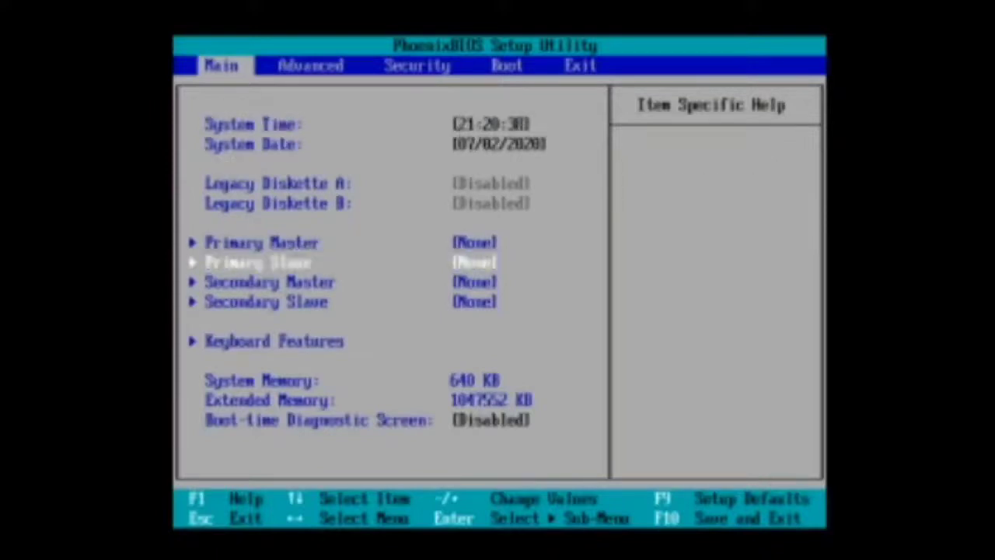
{"action": "key", "text": "Up"}
{"action": "key", "text": "Up"}
{"action": "key", "text": "Up"}
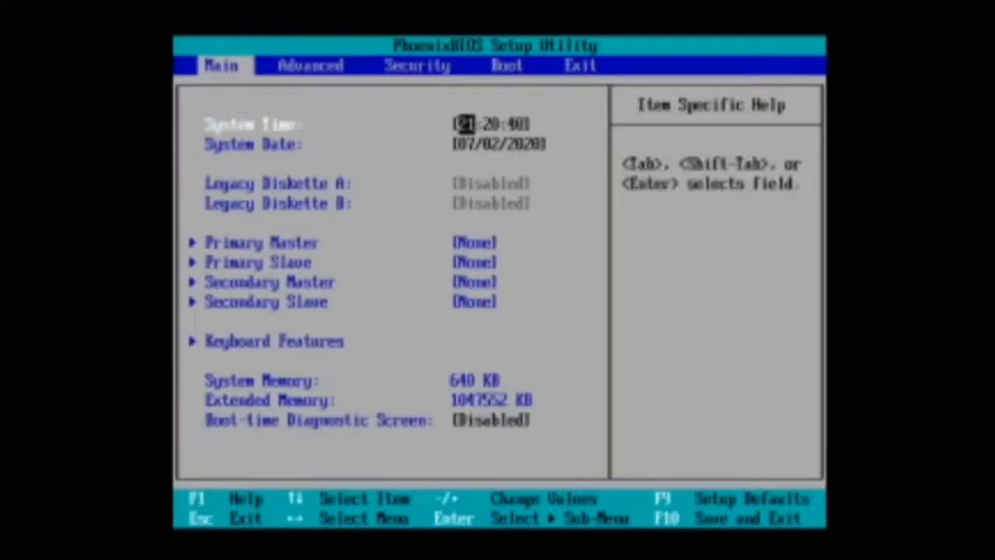
Move CD-ROM Drive to the first place in the BIOS boot order, save the configuration and exit.
{"action": "key", "text": "Right"}
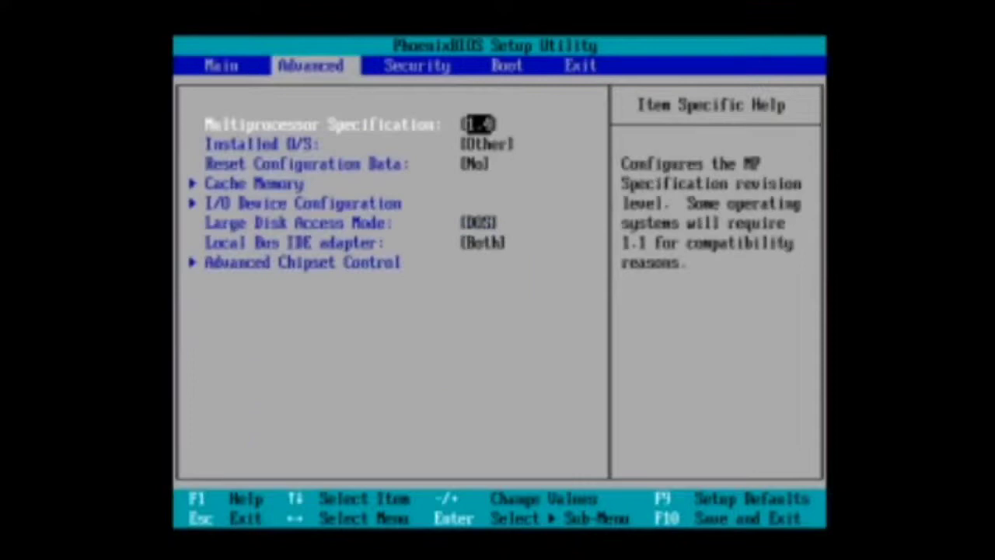
{"action": "key", "text": "Right"}
{"action": "key", "text": "Right"}
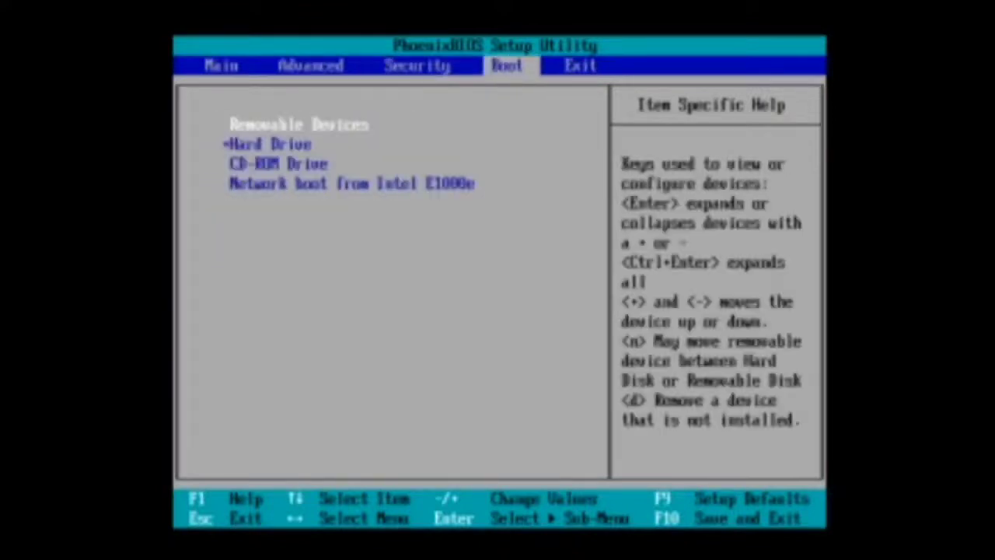
{"action": "key", "text": "Down"}
{"action": "key", "text": "Down"}
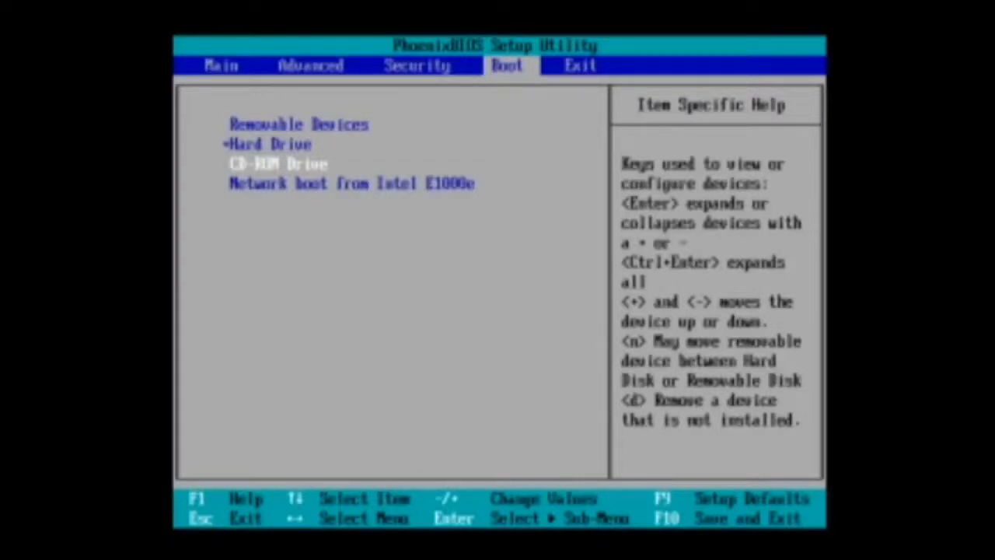
{"action": "key", "text": "plus"}
{"action": "key", "text": "plus"}
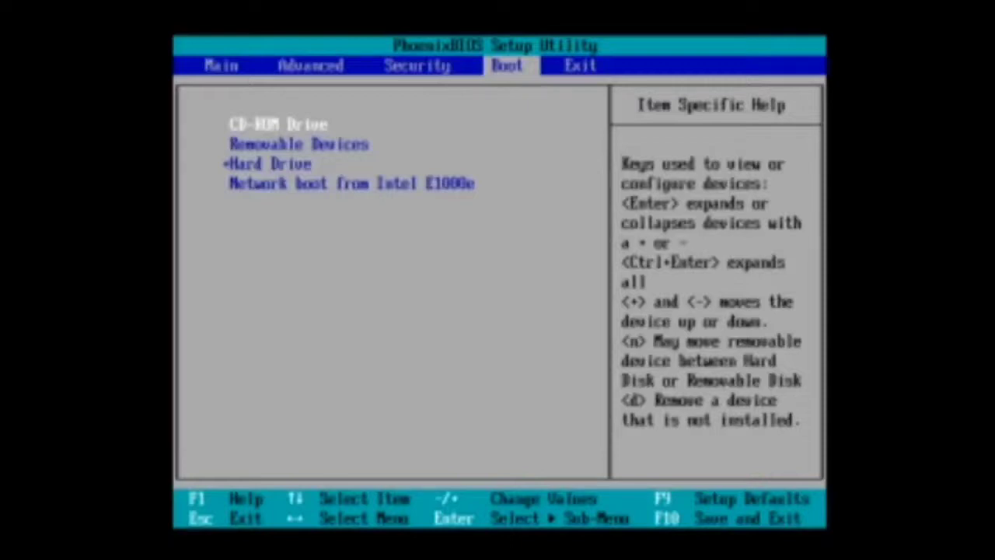
{"action": "key", "text": "F10"}
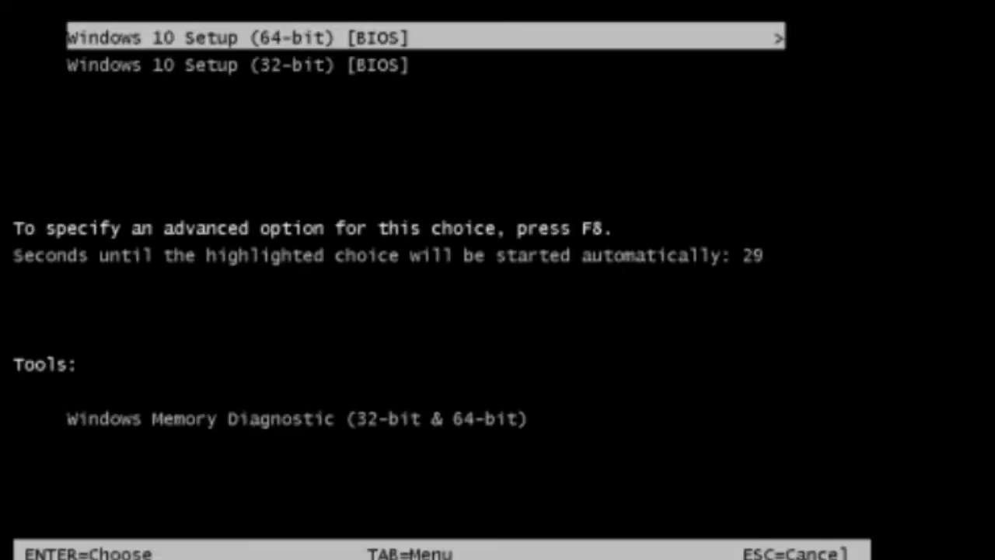
Boot Windows 10 Setup (64-bit) and accept English (United States) for language and formats with the US keyboard.
{"action": "key", "text": "Down"}
{"action": "key", "text": "Up"}
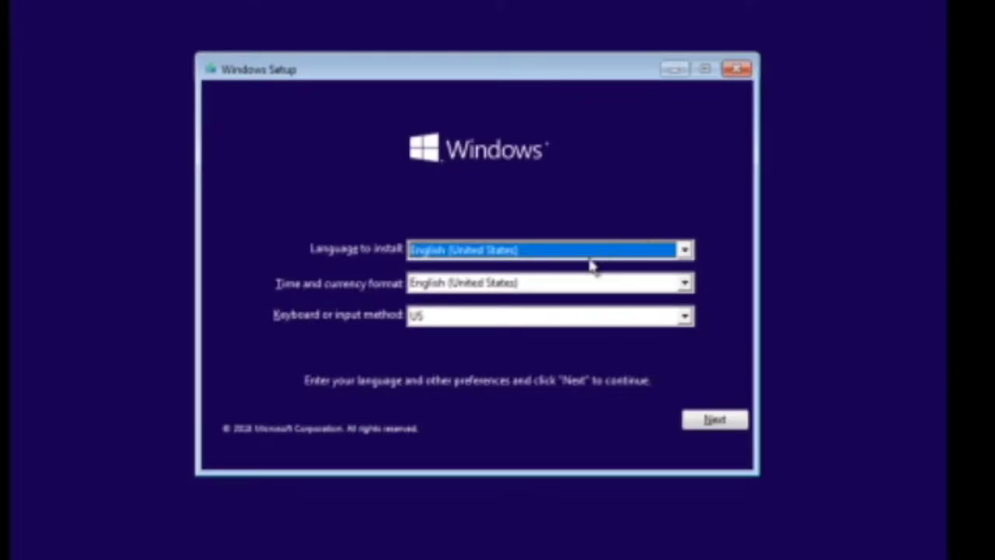
{"action": "left_click", "coordinate": [715, 420]}
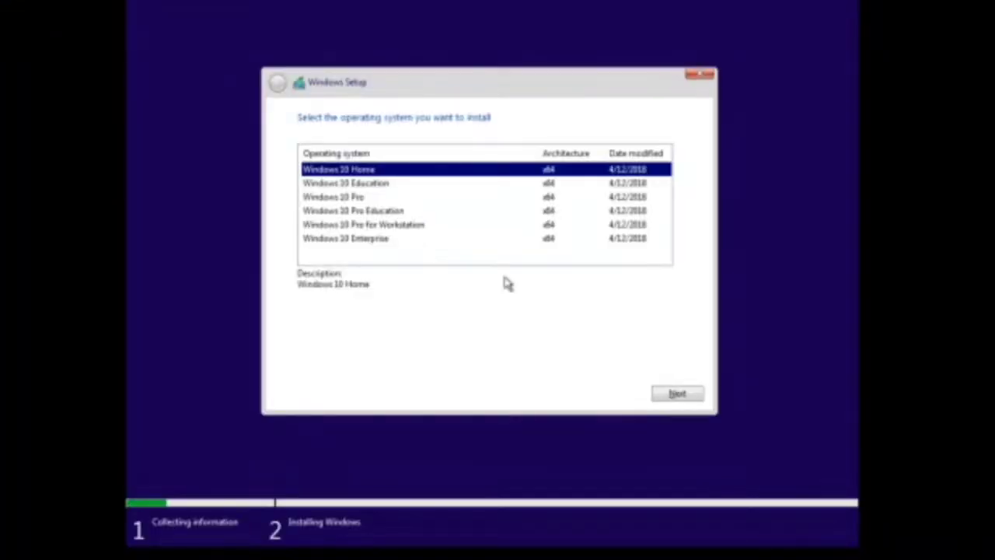
Choose Windows 10 Pro (x64) as the operating system to install and continue.
{"action": "left_click", "coordinate": [374, 185]}
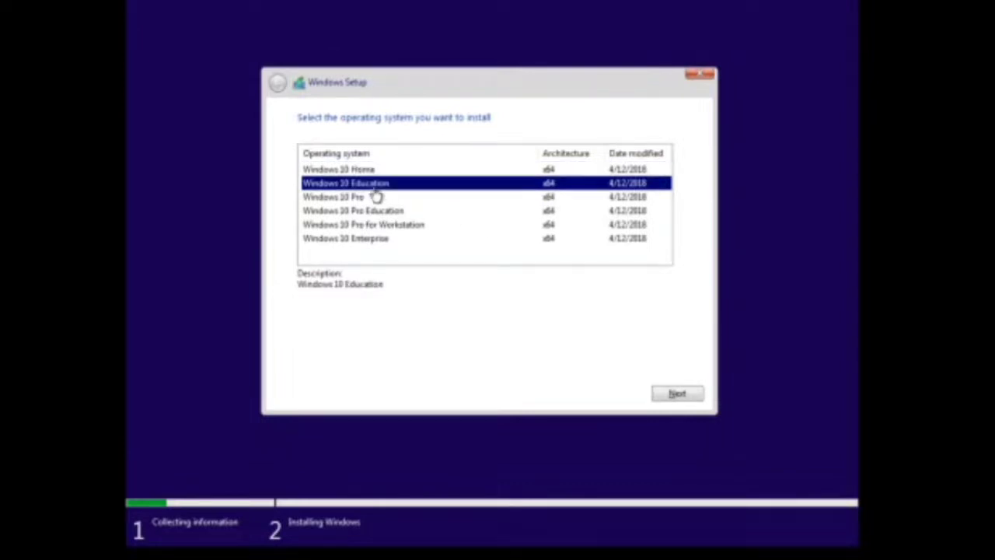
{"action": "left_click", "coordinate": [355, 198]}
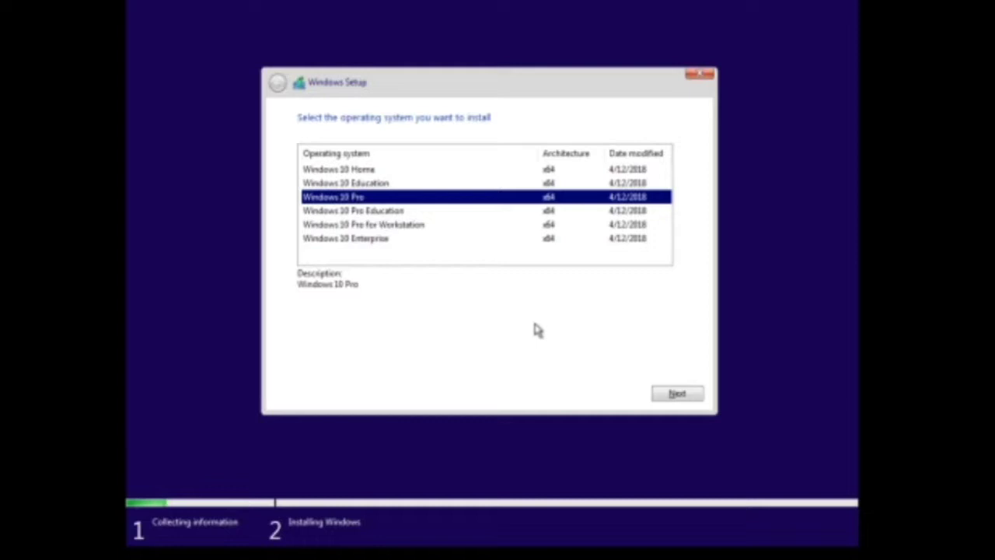
{"action": "left_click", "coordinate": [392, 253]}
{"action": "left_click", "coordinate": [379, 240]}
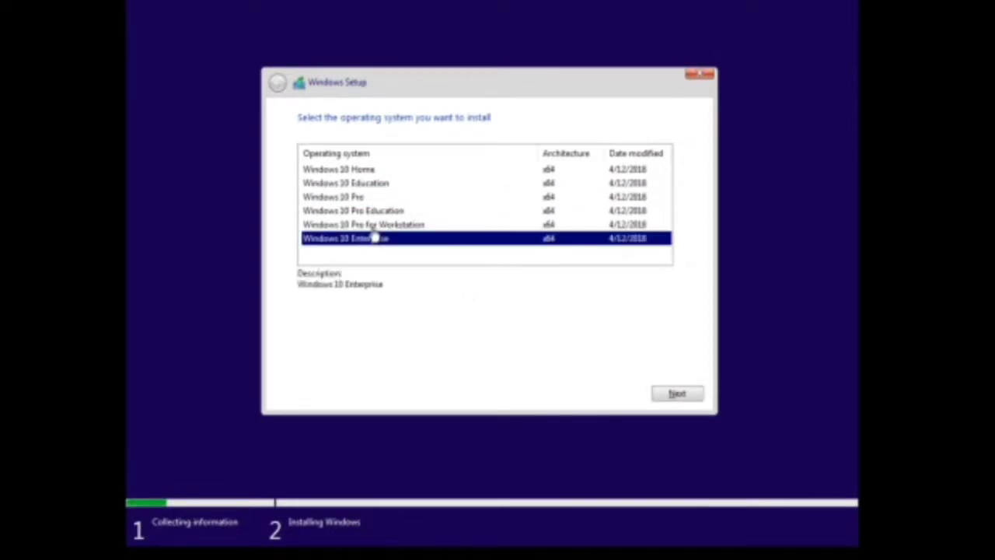
{"action": "left_click", "coordinate": [371, 224]}
{"action": "left_click", "coordinate": [352, 210]}
{"action": "left_click", "coordinate": [351, 198]}
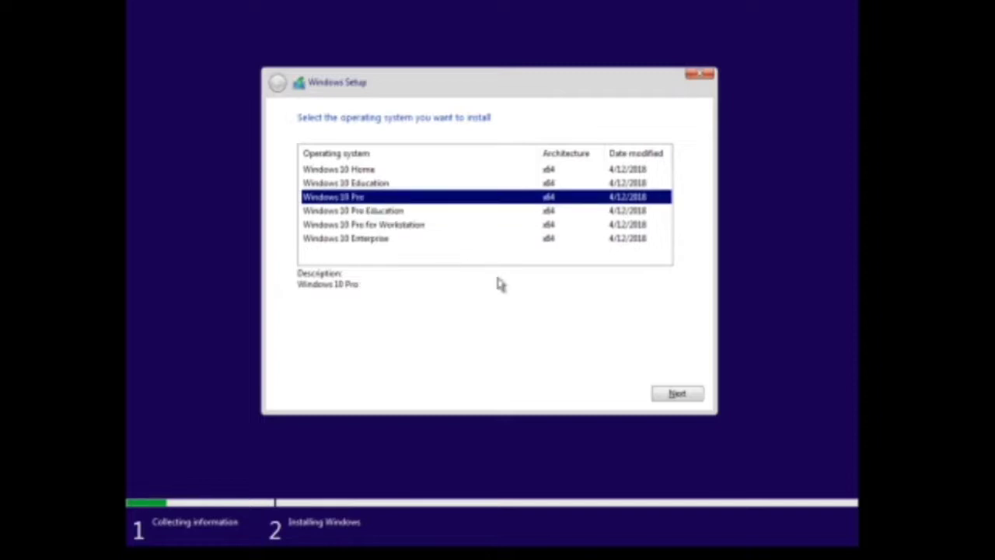
{"action": "left_click", "coordinate": [674, 394]}
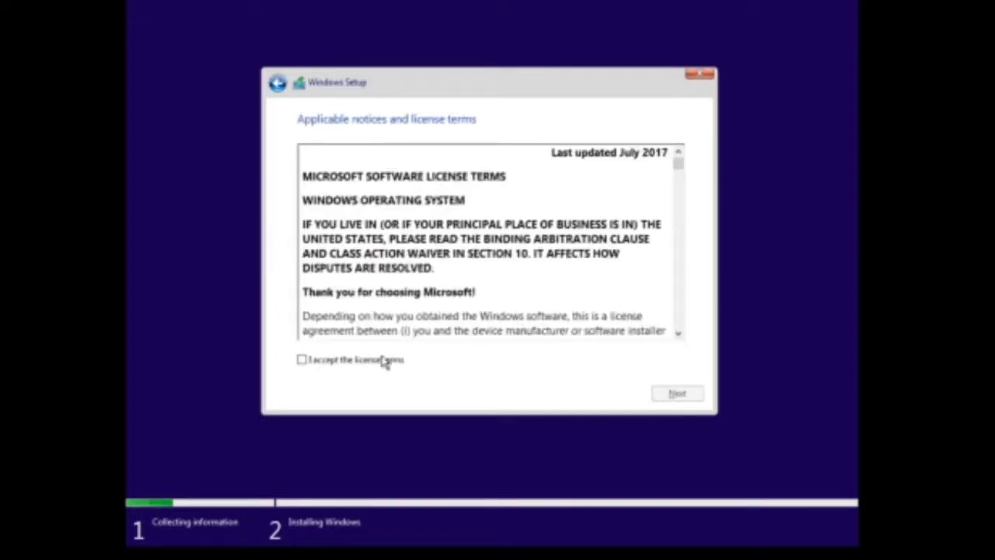
Accept the license terms and choose the custom installation that installs Windows only.
{"action": "left_click", "coordinate": [378, 360]}
{"action": "left_click", "coordinate": [676, 395]}
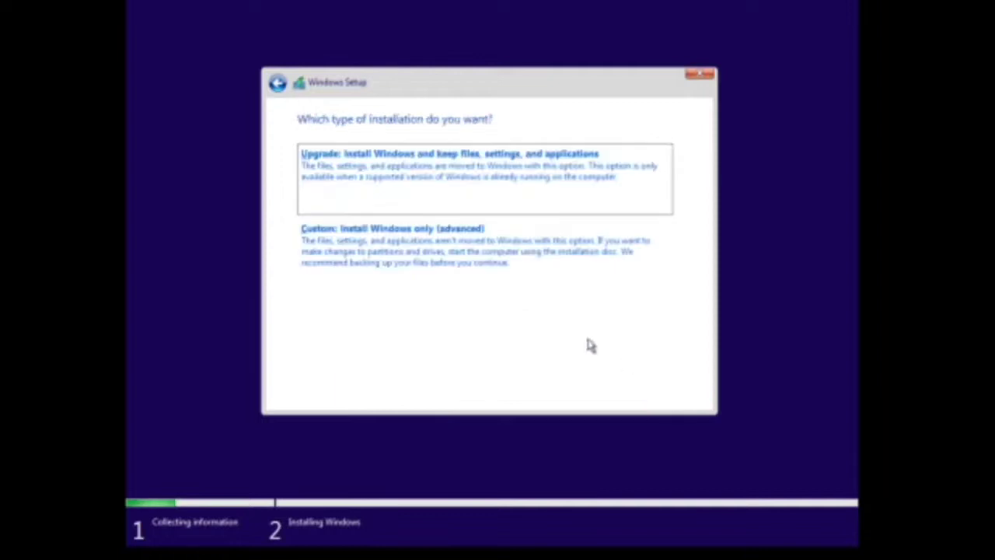
{"action": "left_click", "coordinate": [472, 256]}
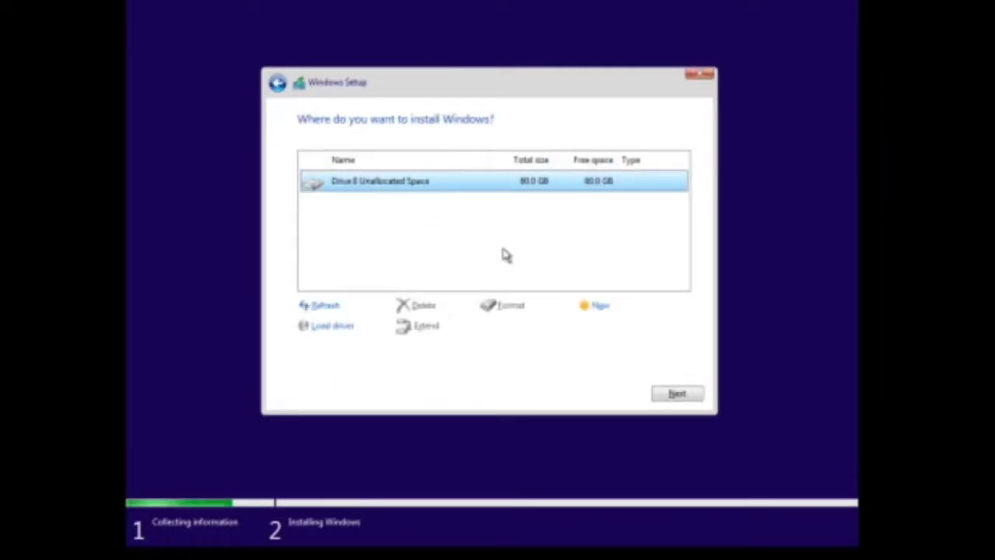
Create a 30000 MB partition in the unallocated space of Drive 0, allowing additional system partitions.
{"action": "left_click", "coordinate": [600, 307]}
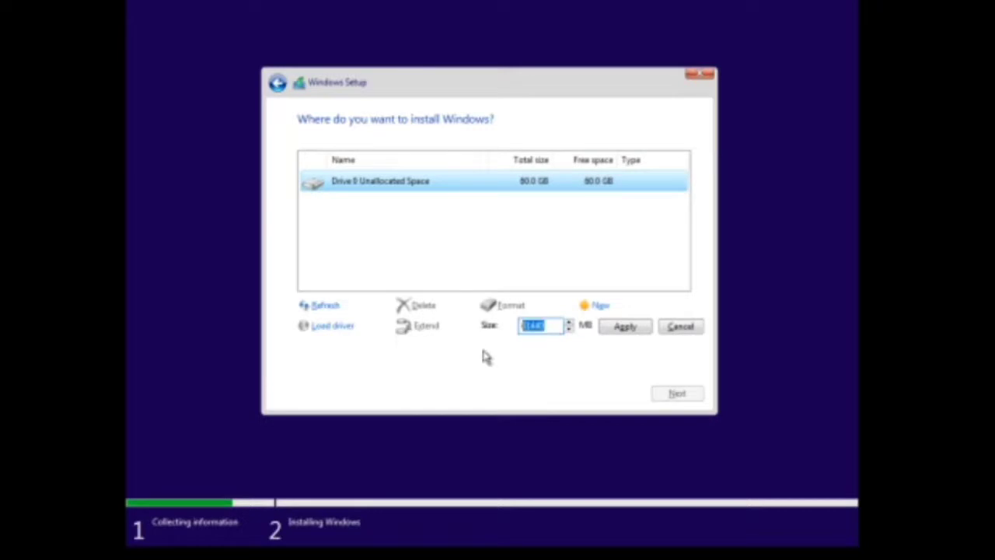
{"action": "type", "text": "30000"}
{"action": "left_click", "coordinate": [628, 330]}
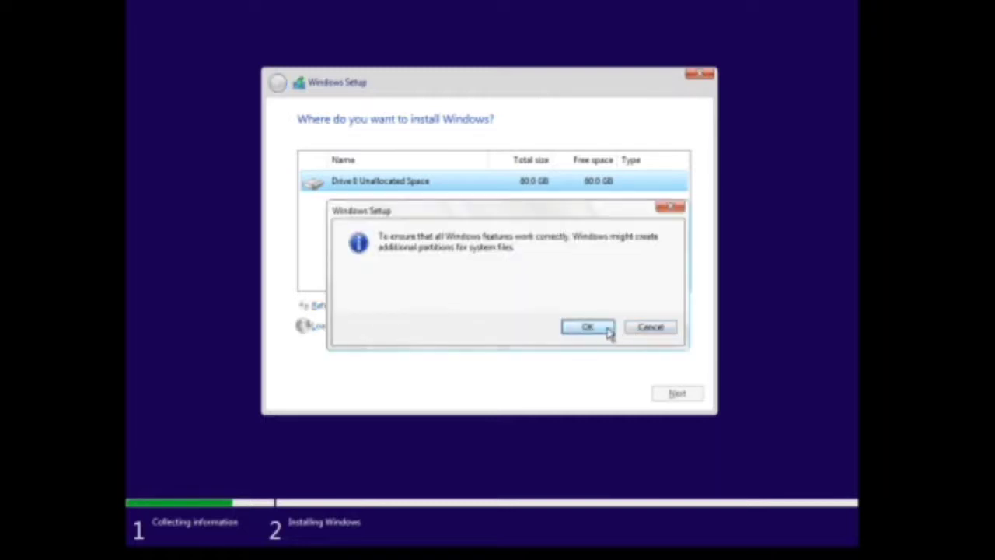
{"action": "left_click", "coordinate": [609, 329]}
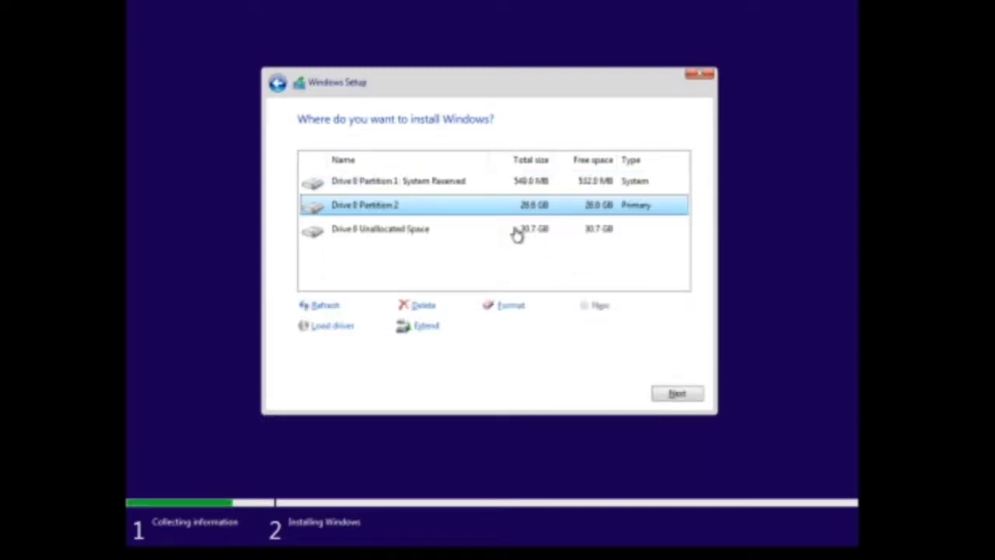
Create another partition from all remaining unallocated space and start installing Windows on Drive 0 Partition 2.
{"action": "left_click", "coordinate": [517, 232]}
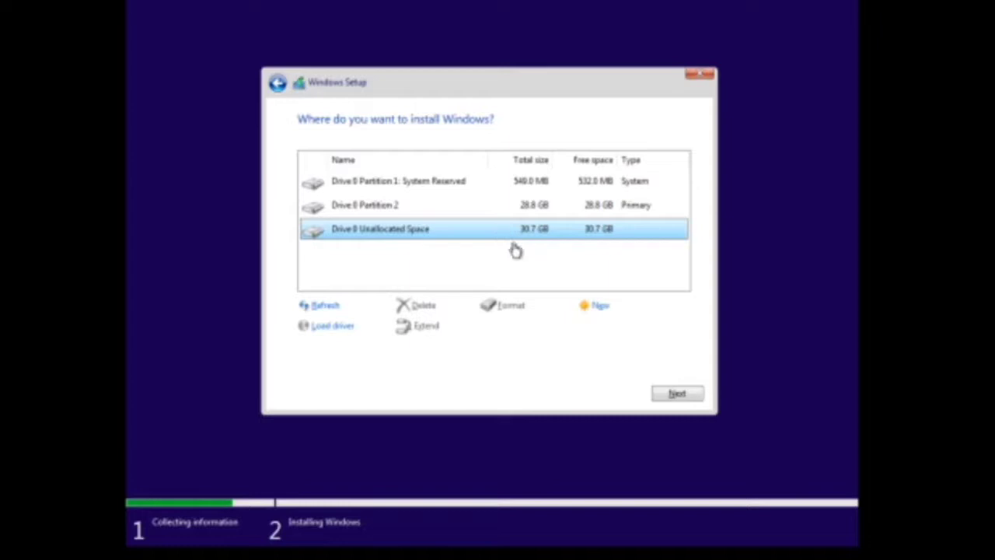
{"action": "left_click", "coordinate": [465, 214]}
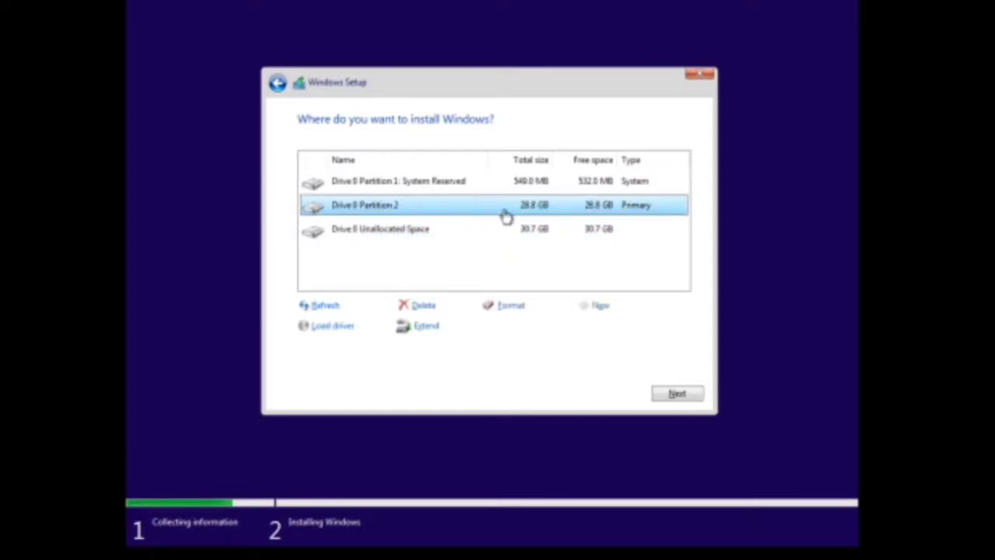
{"action": "left_click", "coordinate": [468, 236]}
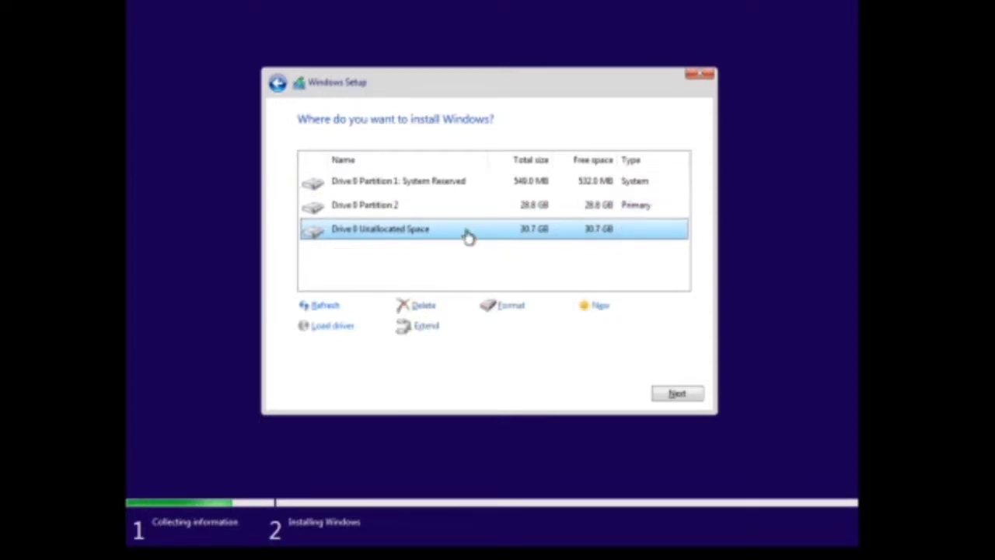
{"action": "left_click", "coordinate": [597, 306]}
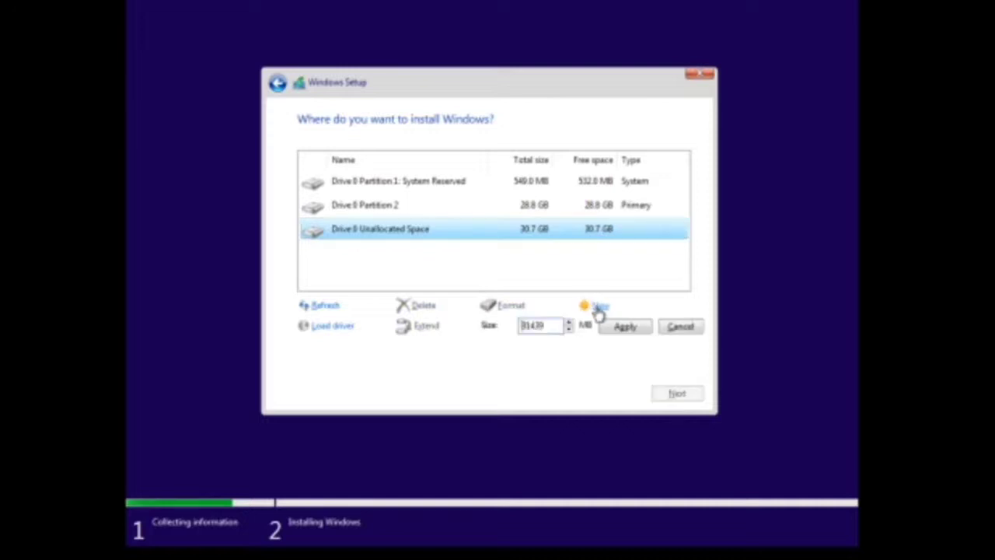
{"action": "left_click", "coordinate": [649, 329]}
{"action": "left_click", "coordinate": [533, 212]}
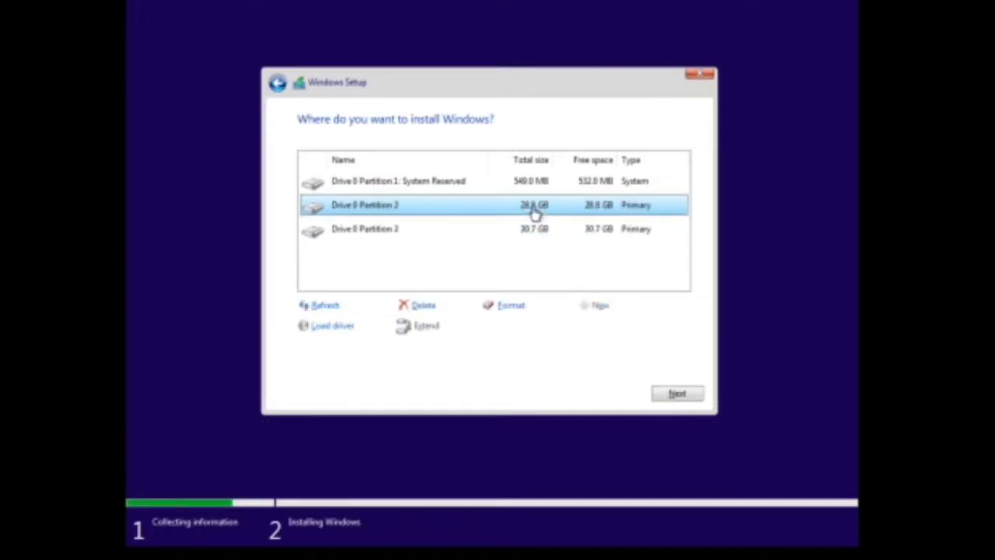
{"action": "left_click", "coordinate": [673, 394]}
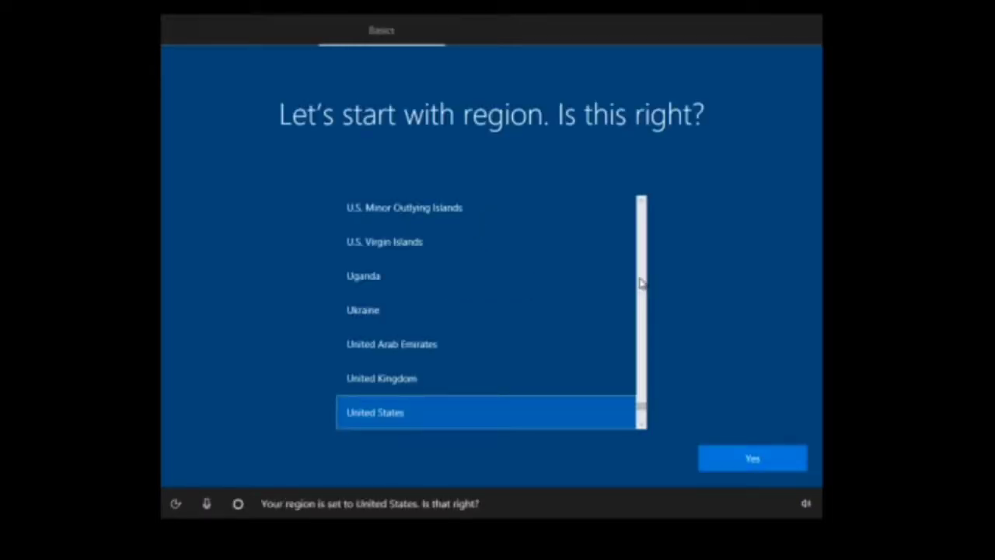
Raise the system volume to 100.
{"action": "key", "text": "XF86AudioRaiseVolume"}
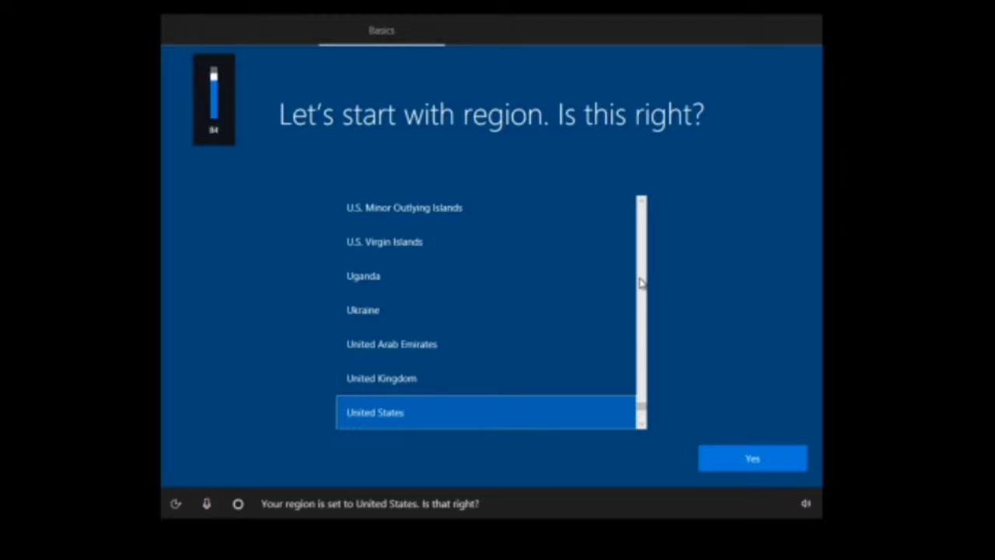
{"action": "key", "text": "XF86AudioRaiseVolume"}
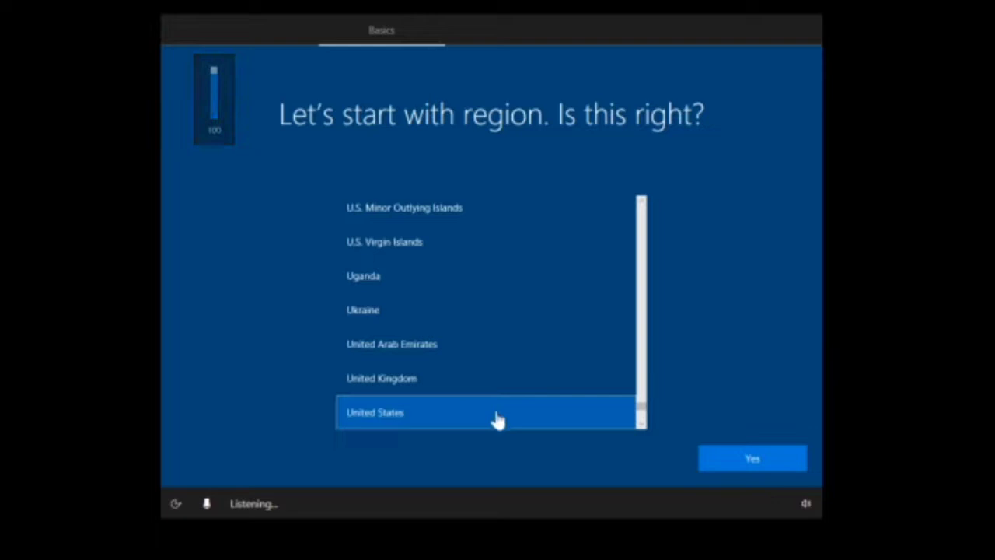
Confirm United States as the region and US as the keyboard layout, without adding a second layout.
{"action": "left_click", "coordinate": [753, 462]}
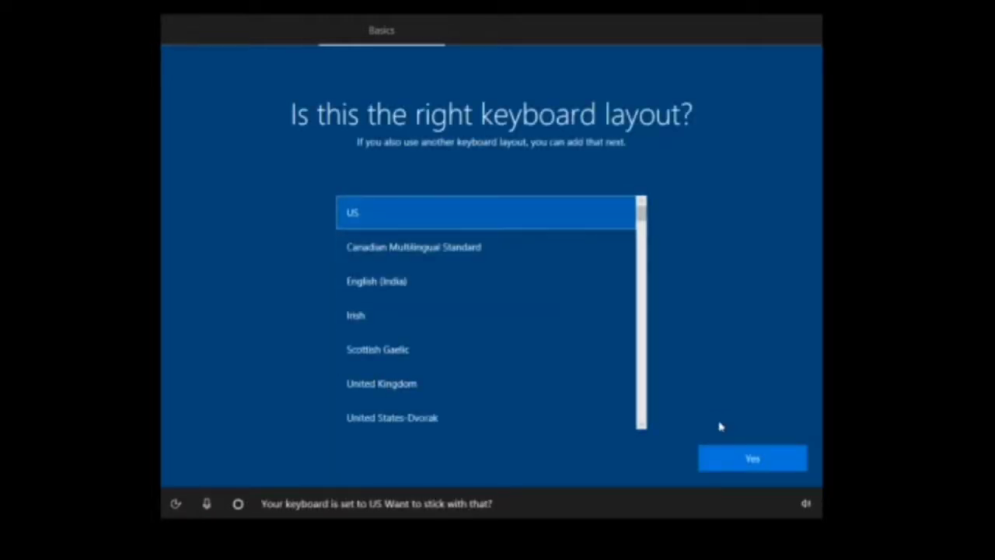
{"action": "left_click", "coordinate": [759, 466]}
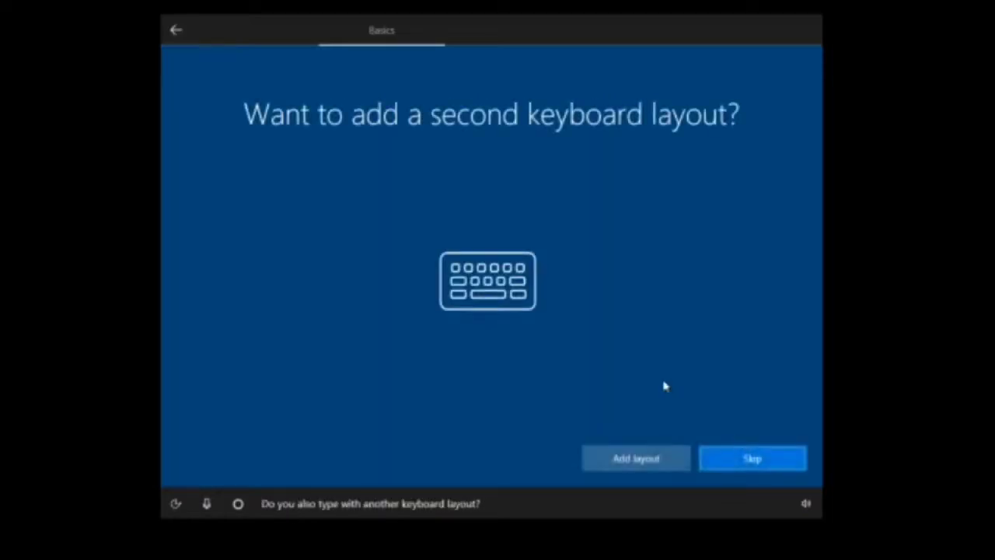
{"action": "left_click", "coordinate": [750, 460]}
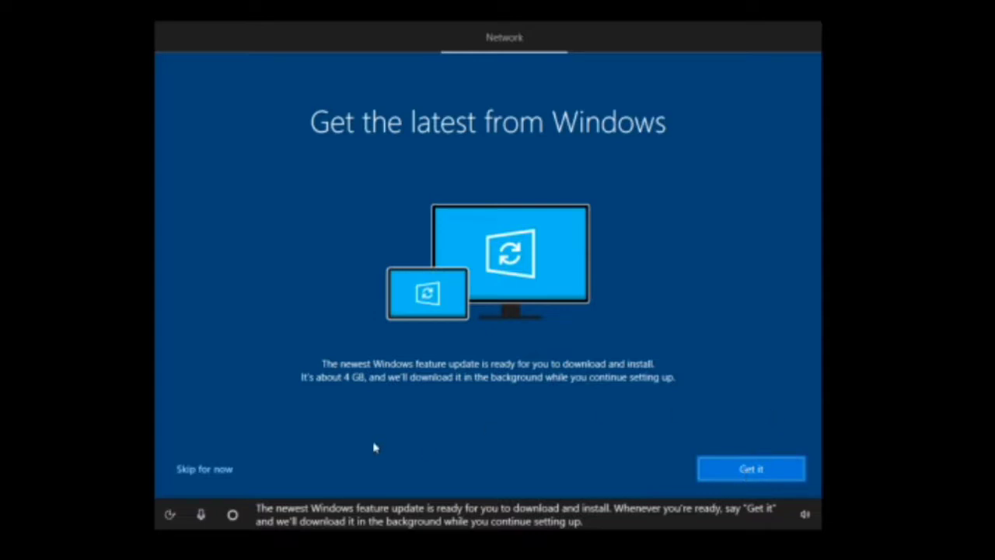
Skip the Windows feature update download and set up the computer for personal use.
{"action": "left_click", "coordinate": [201, 468]}
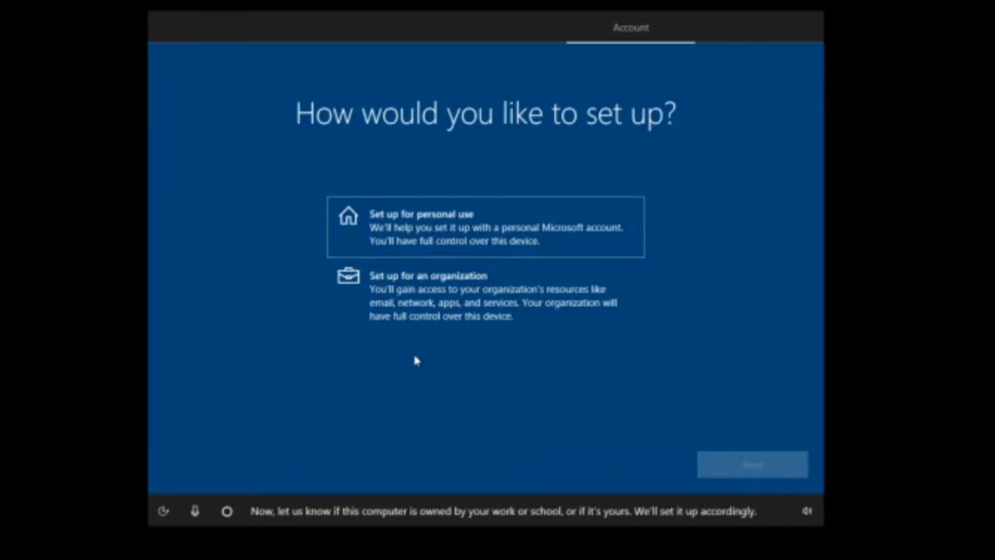
{"action": "left_click", "coordinate": [459, 229]}
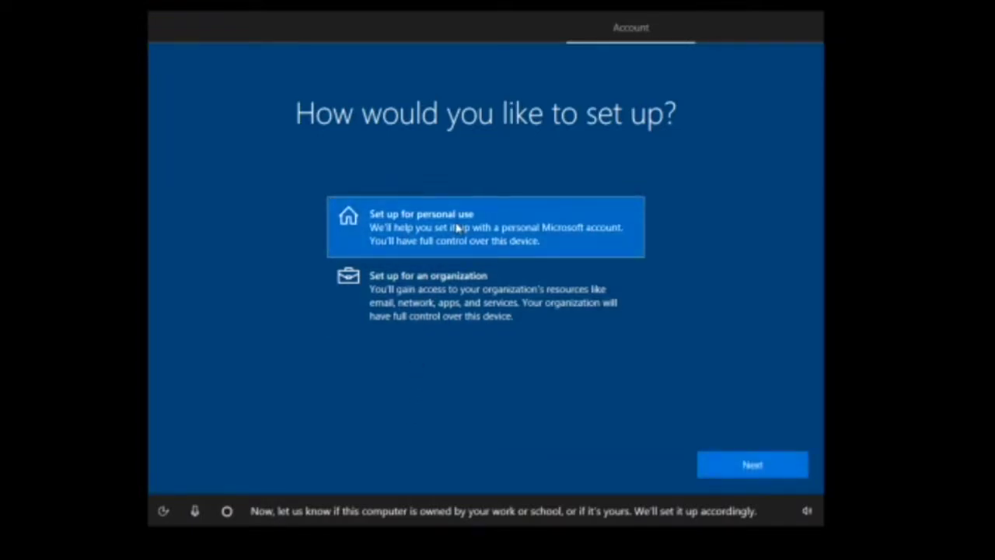
{"action": "left_click", "coordinate": [747, 467]}
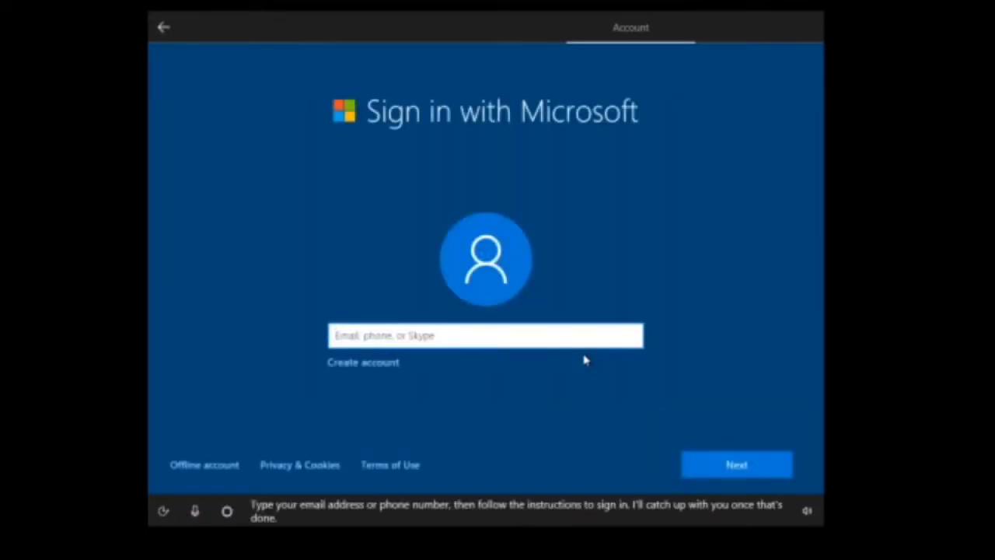
Create an offline account with the limited experience, name it User and leave its password blank.
{"action": "left_click", "coordinate": [196, 467]}
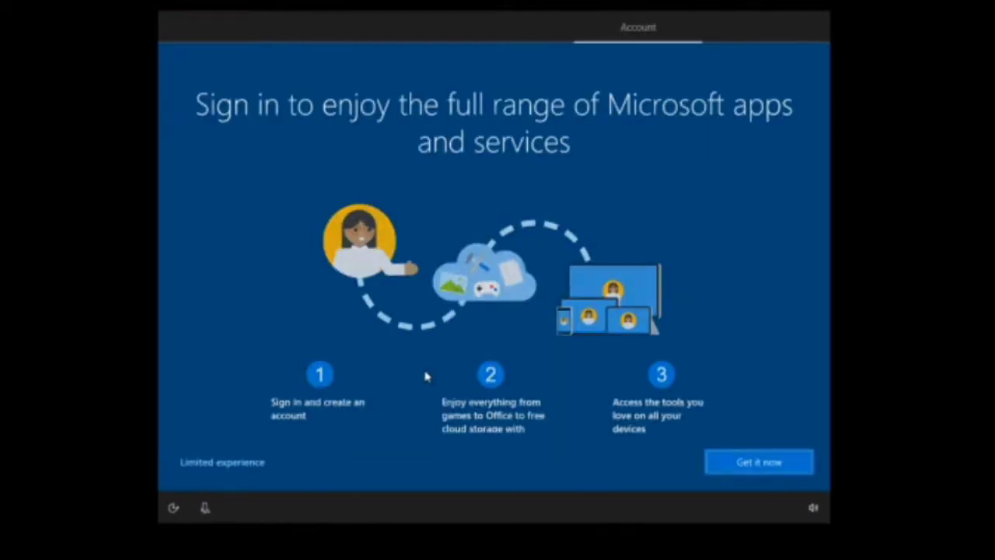
{"action": "left_click", "coordinate": [255, 464]}
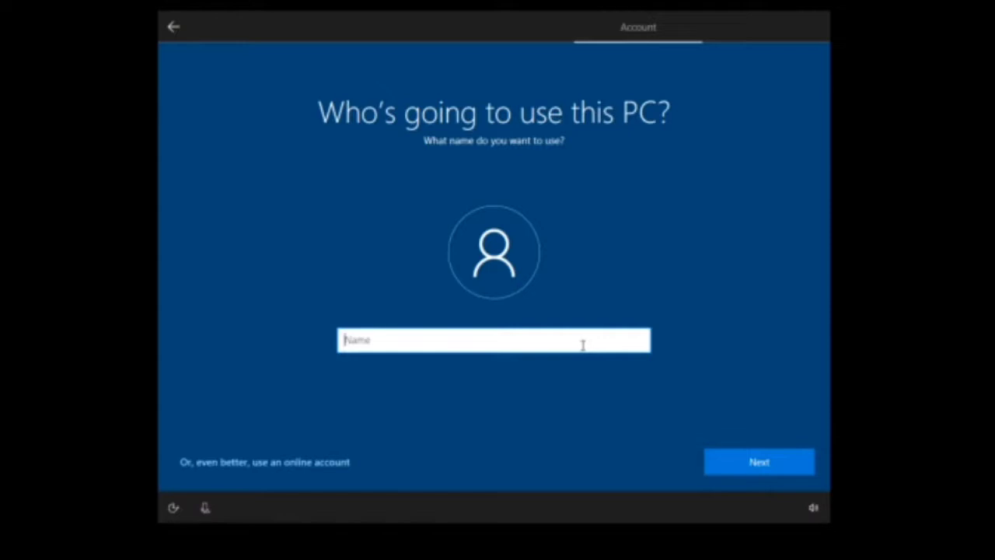
{"action": "type", "text": "User"}
{"action": "left_click", "coordinate": [739, 466]}
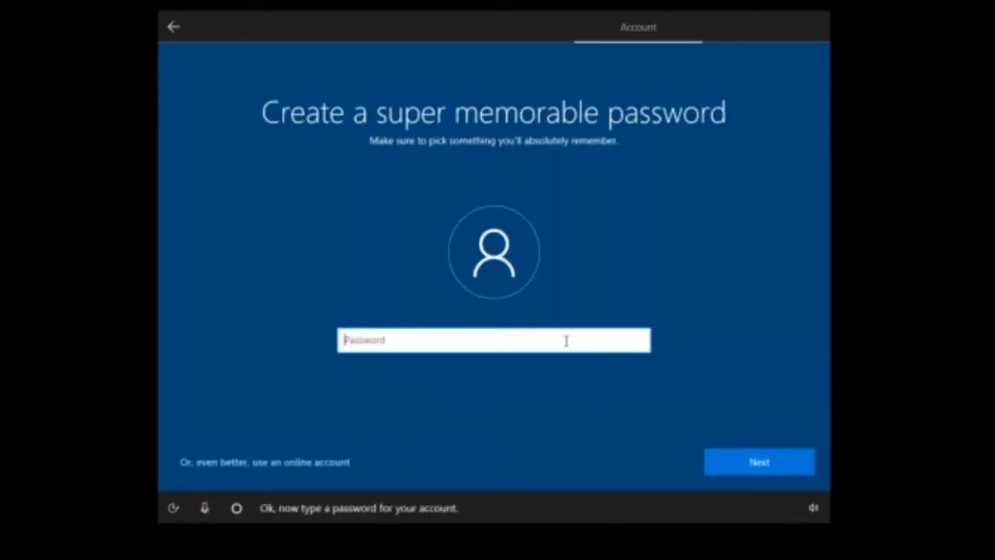
{"action": "left_click", "coordinate": [737, 468]}
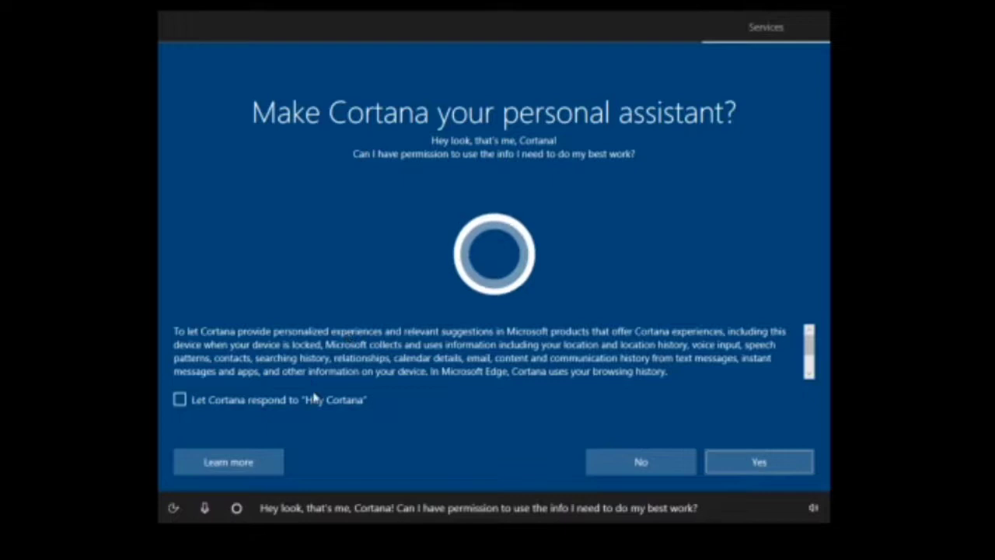
Decline Cortana, accept the recommended privacy settings and close the Welcome to Windows browser window.
{"action": "left_click", "coordinate": [609, 464]}
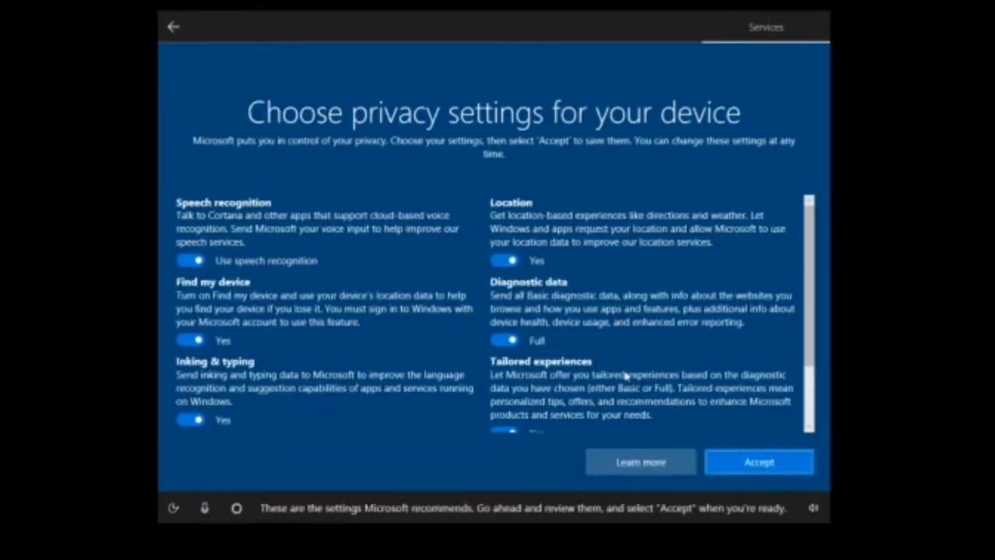
{"action": "left_click", "coordinate": [753, 470]}
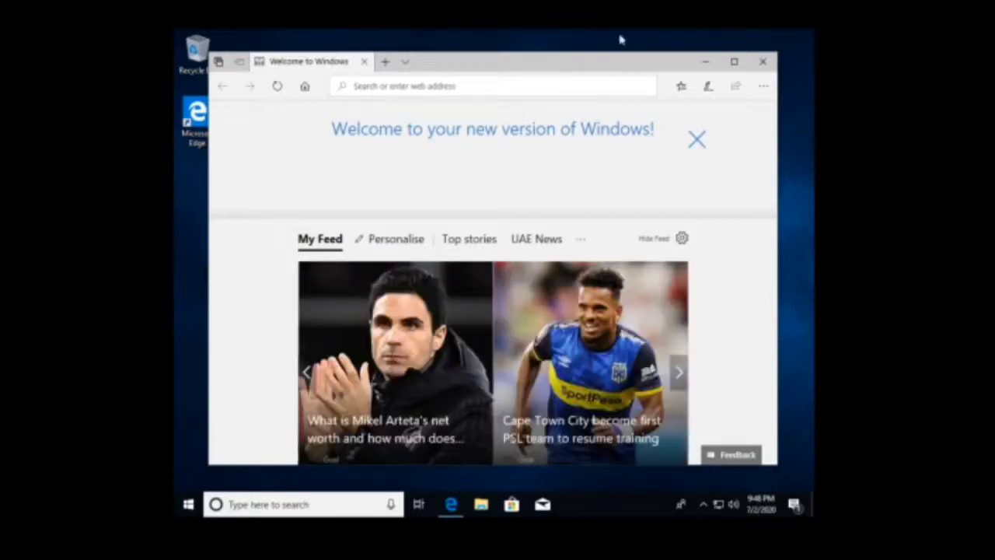
{"action": "left_click", "coordinate": [763, 61]}
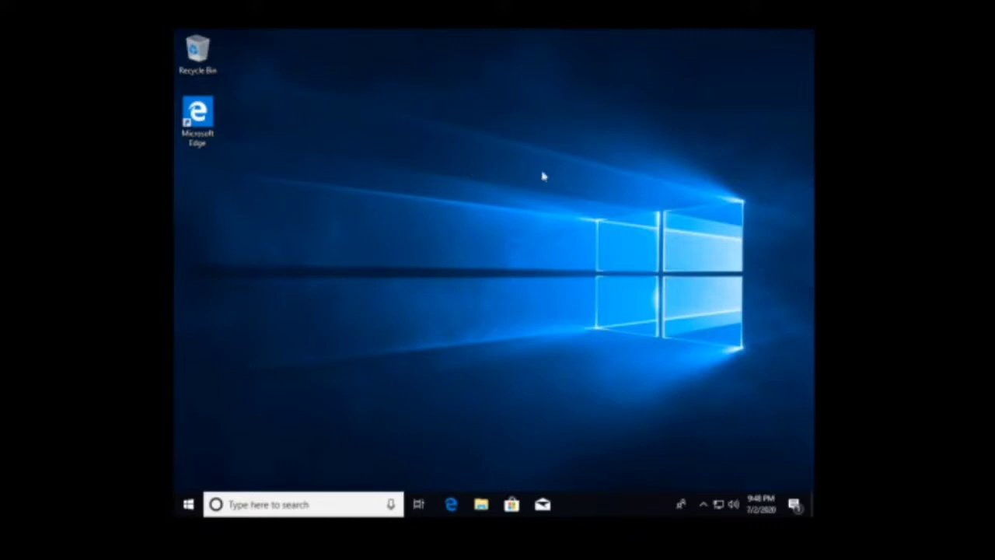
Open the desktop's personalization settings and look through the Background, Colors, Lock screen and Themes pages.
{"action": "right_click", "coordinate": [439, 156]}
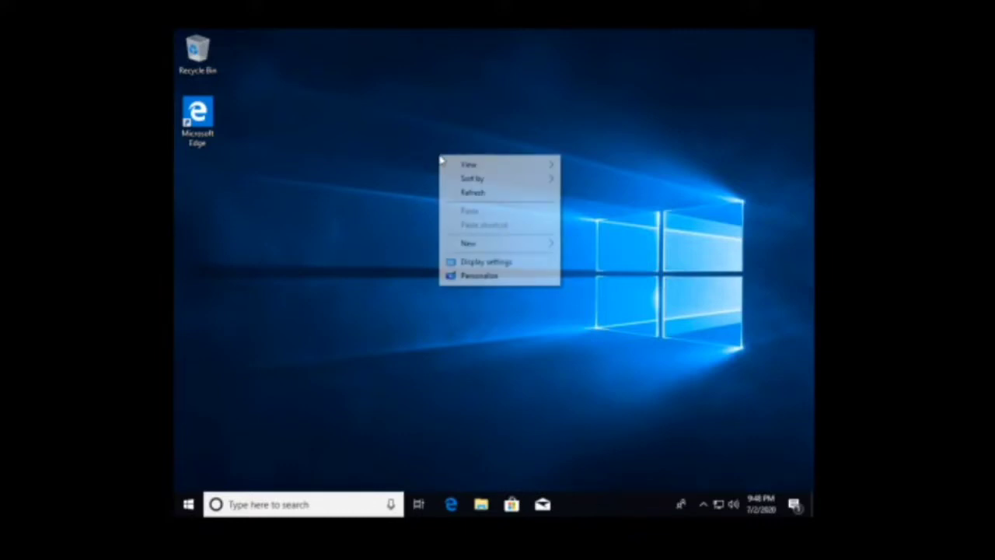
{"action": "left_click", "coordinate": [479, 276]}
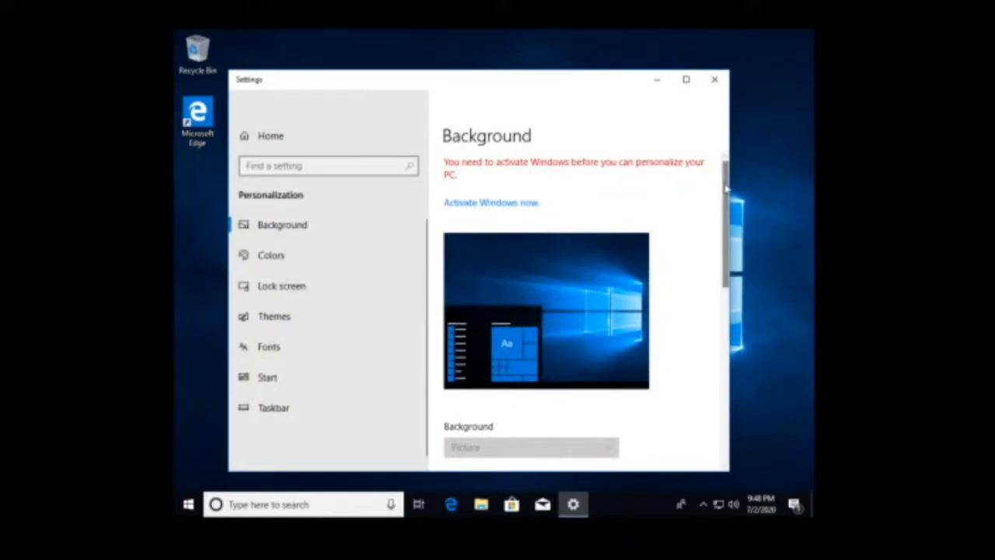
{"action": "left_click_drag", "start_coordinate": [722, 195], "coordinate": [733, 365]}
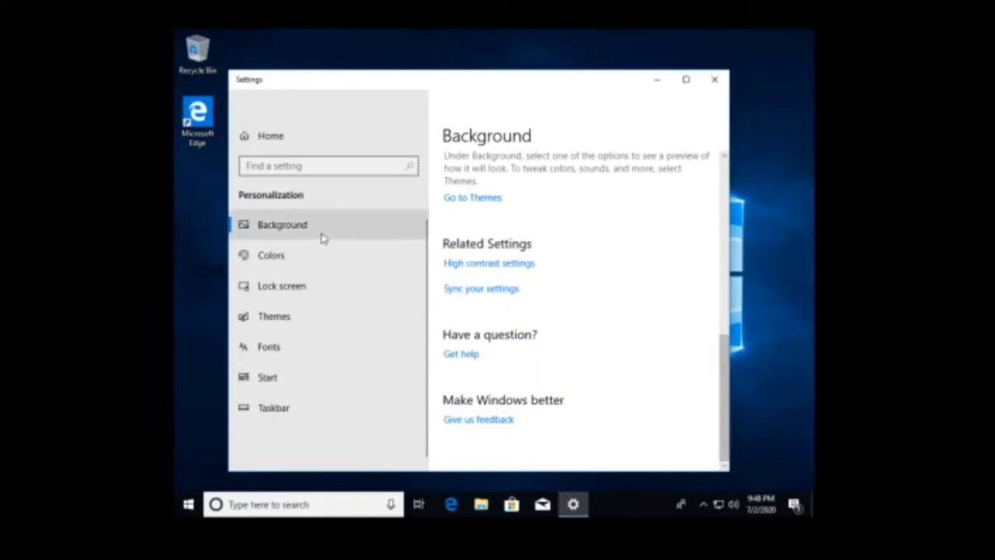
{"action": "left_click", "coordinate": [301, 256]}
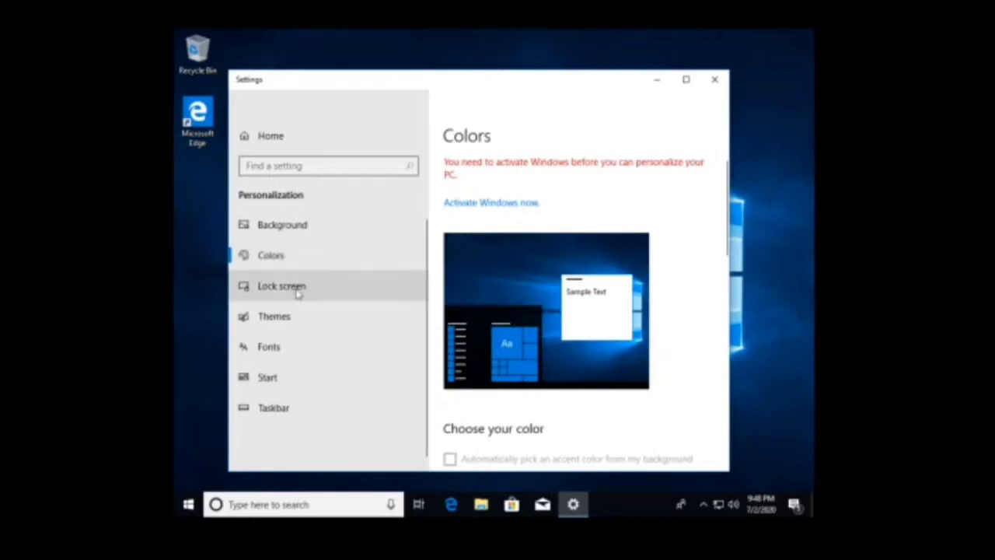
{"action": "left_click", "coordinate": [297, 292]}
{"action": "left_click", "coordinate": [290, 322]}
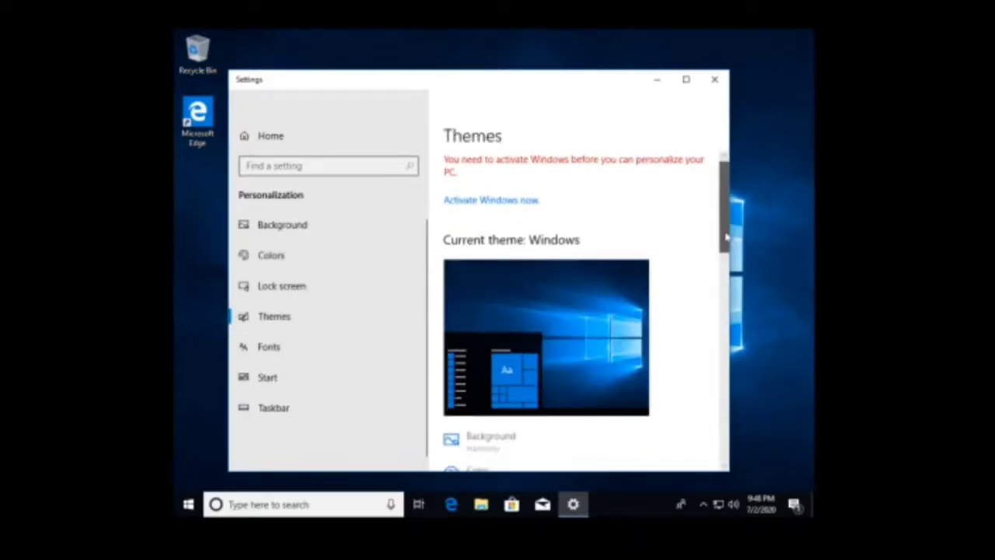
{"action": "left_click_drag", "start_coordinate": [723, 227], "coordinate": [666, 404]}
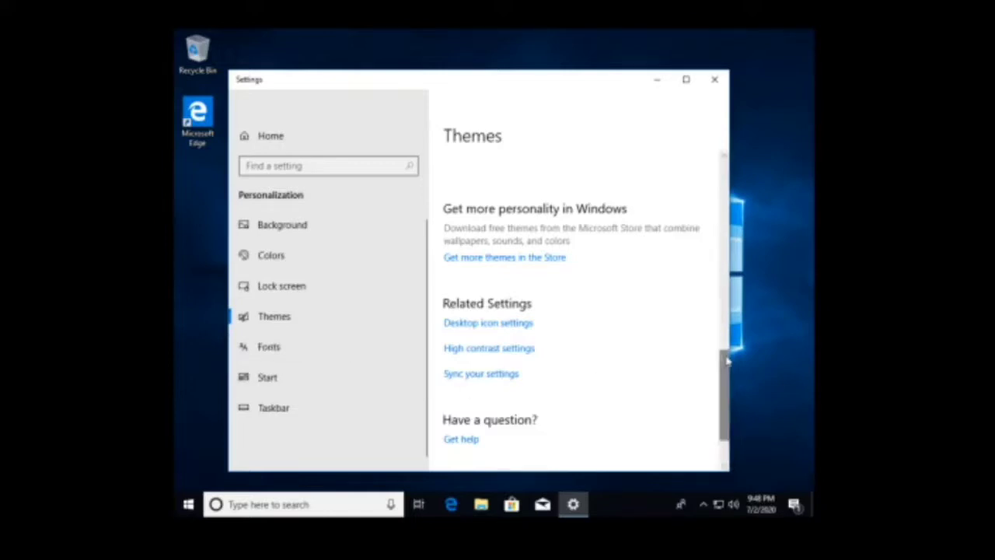
{"action": "left_click_drag", "start_coordinate": [723, 368], "coordinate": [720, 329]}
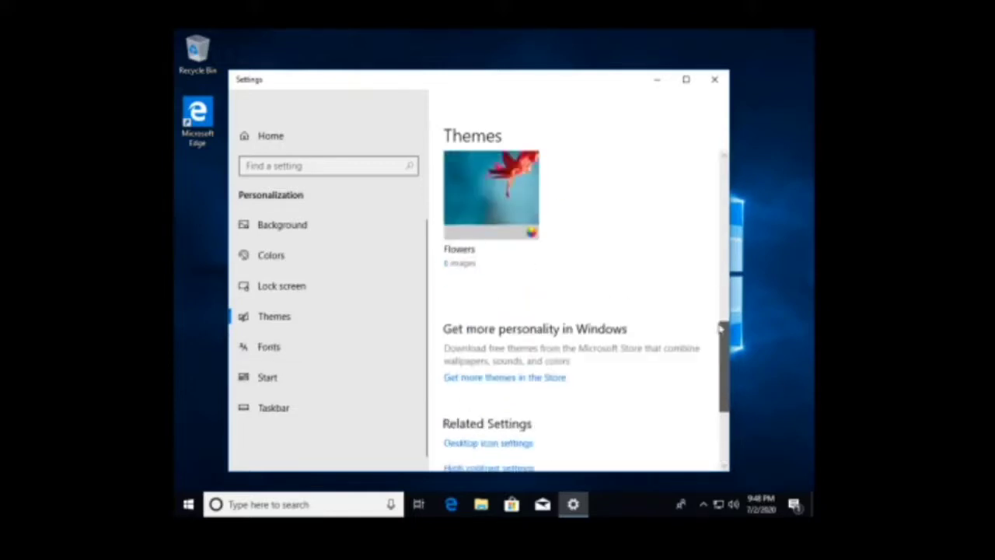
Check the Background, Colors, Lock screen, Themes and Fonts pages for personalization restrictions.
{"action": "left_click", "coordinate": [340, 232]}
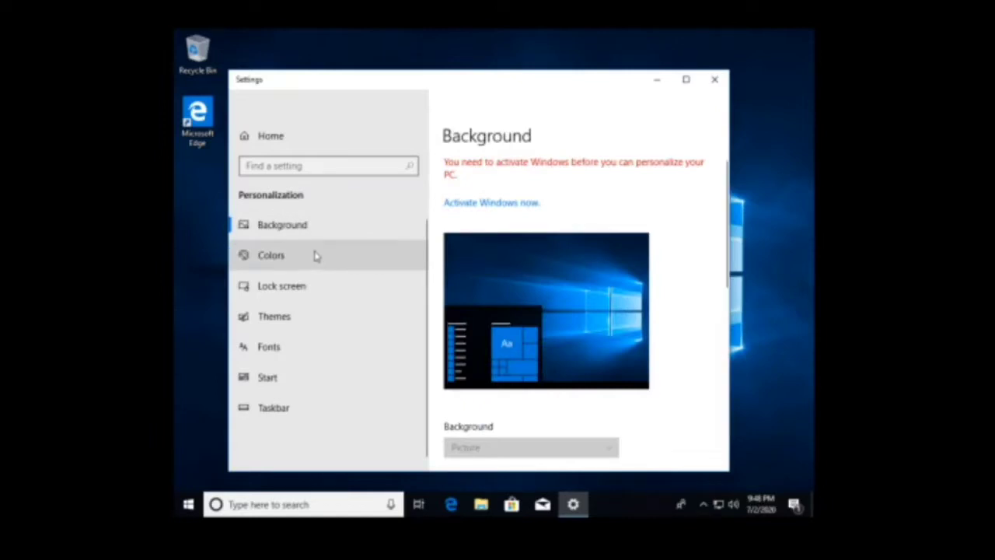
{"action": "left_click", "coordinate": [315, 255]}
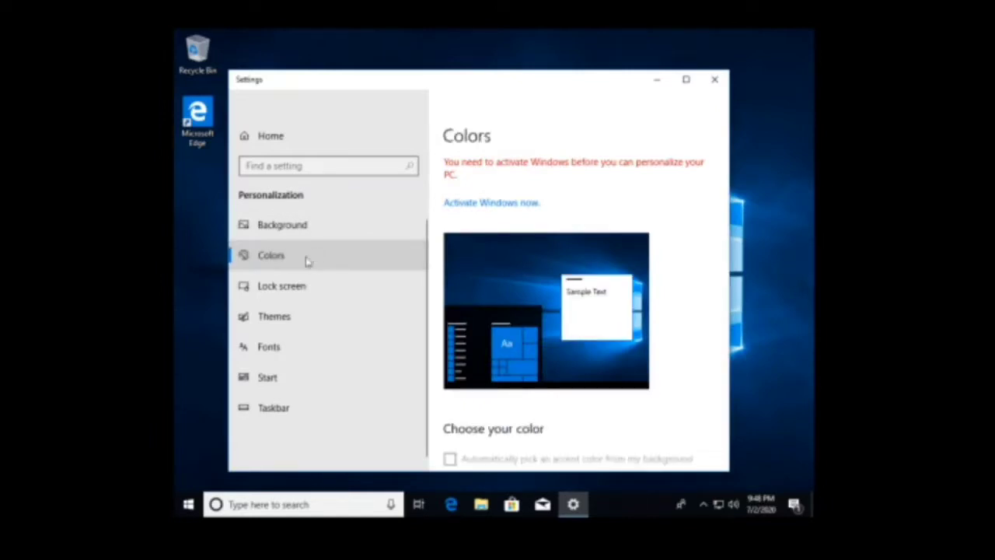
{"action": "left_click", "coordinate": [300, 286]}
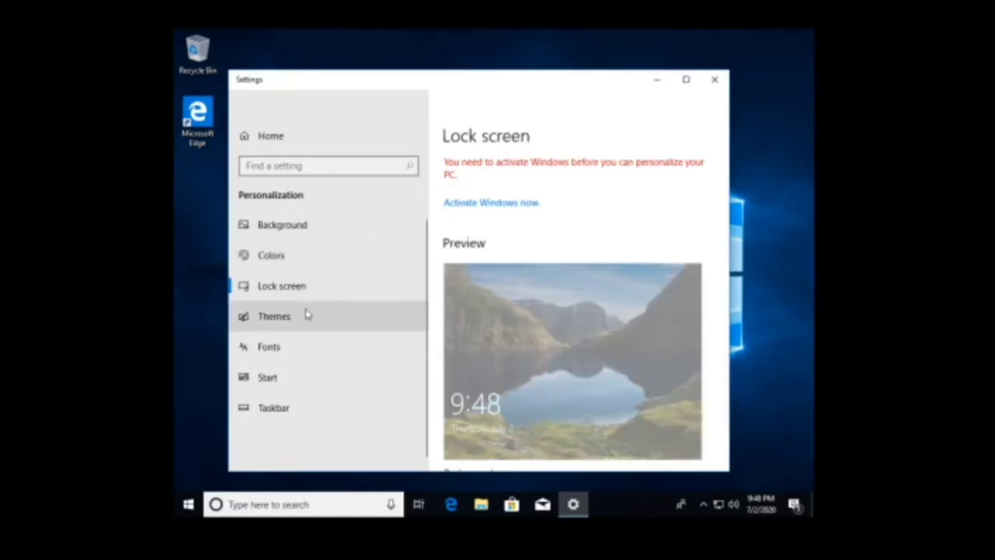
{"action": "left_click", "coordinate": [307, 314]}
{"action": "left_click", "coordinate": [300, 357]}
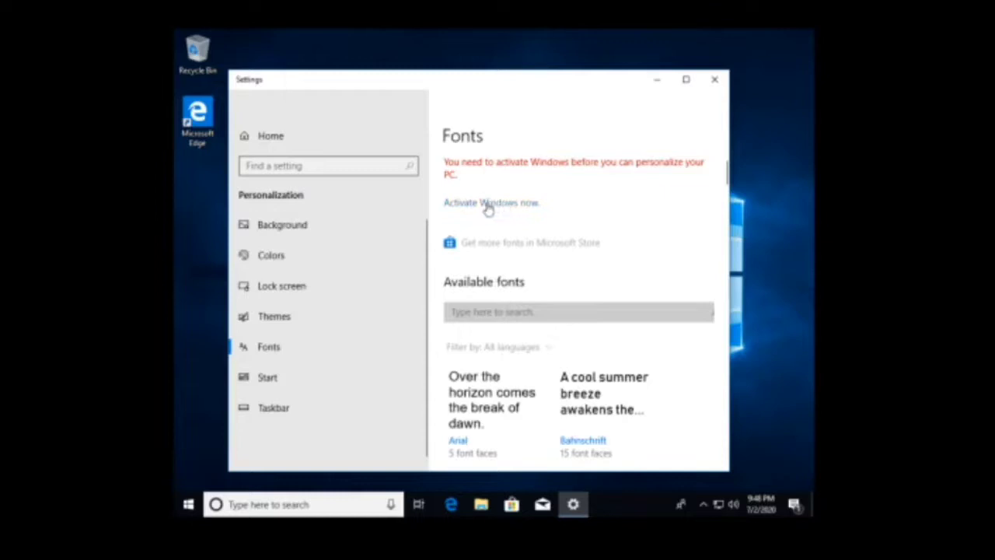
View the Windows activation page from the Background settings, open and cancel the product key entry, and close Settings.
{"action": "left_click", "coordinate": [358, 225]}
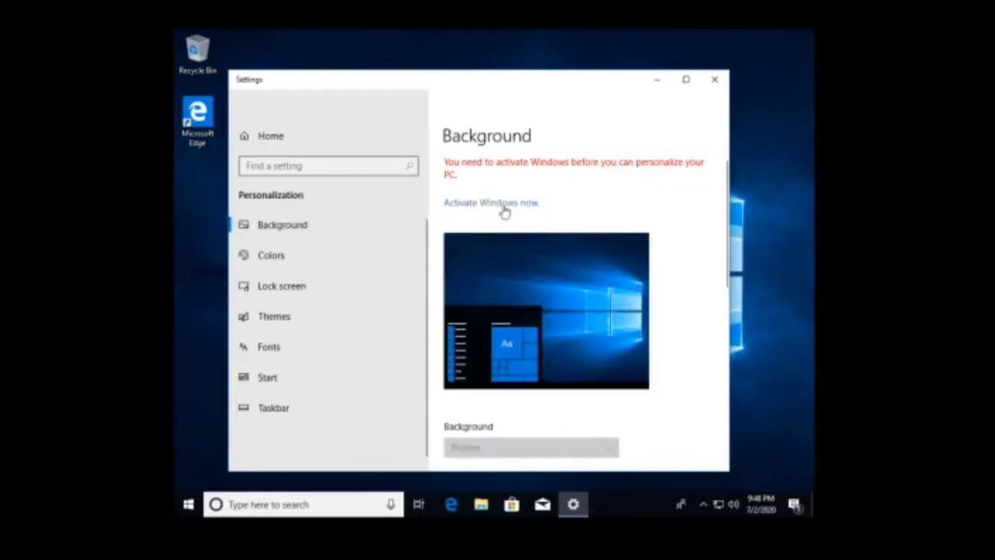
{"action": "left_click", "coordinate": [505, 205]}
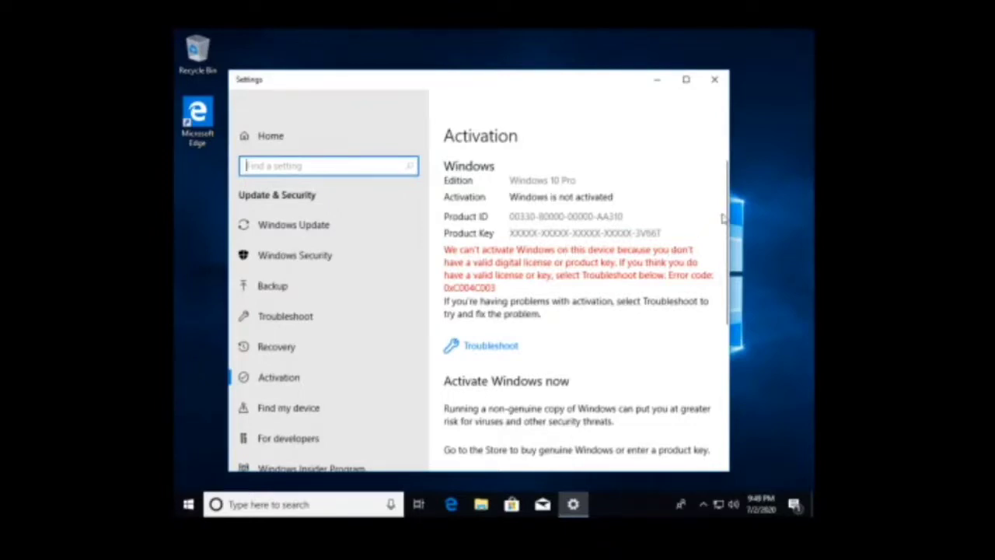
{"action": "scroll", "coordinate": [728, 214], "scroll_direction": "down", "scroll_amount": 5}
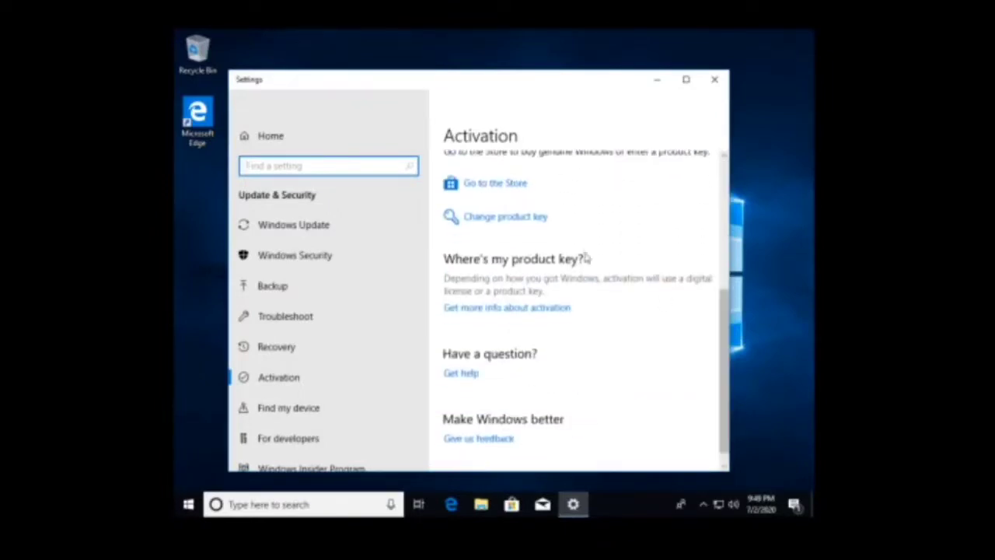
{"action": "left_click", "coordinate": [513, 226]}
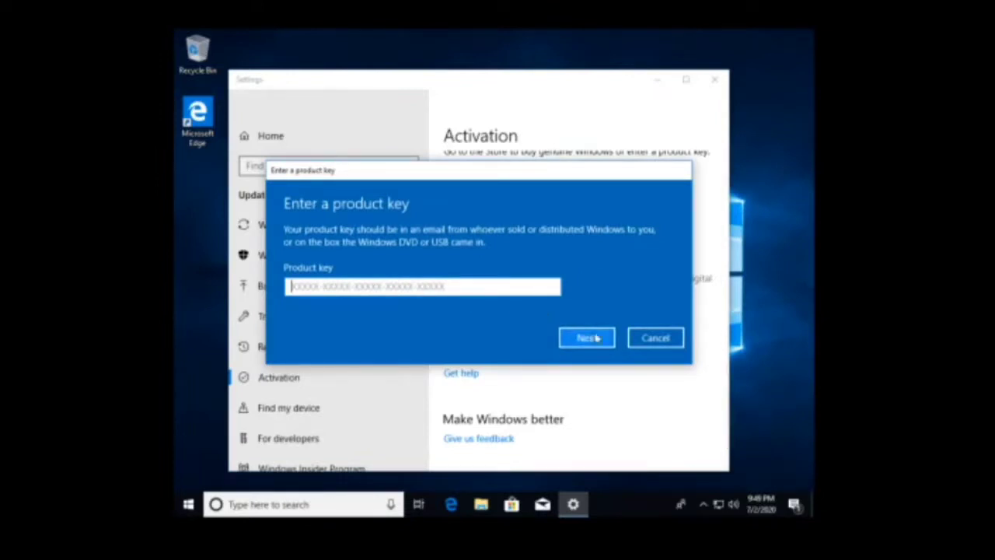
{"action": "left_click", "coordinate": [656, 339]}
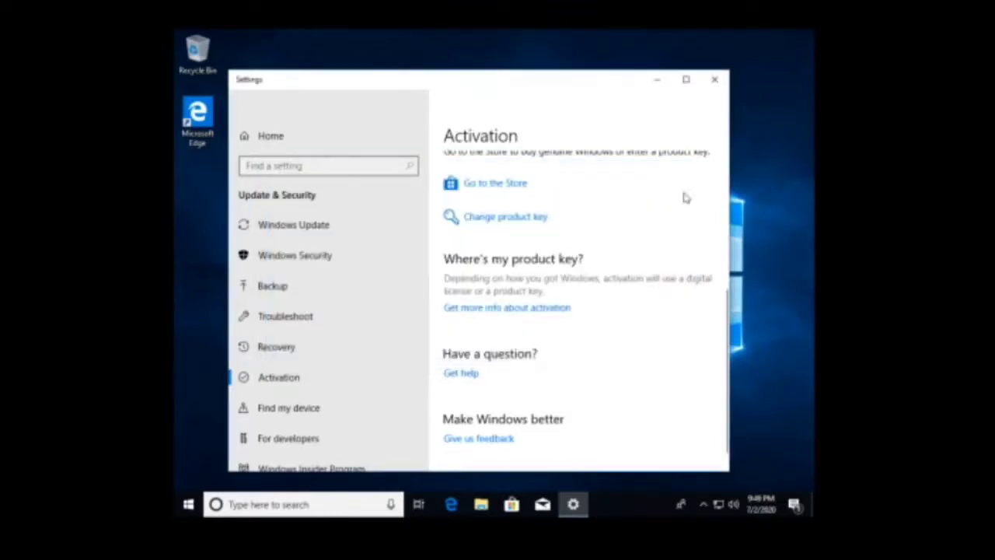
{"action": "left_click", "coordinate": [715, 79]}
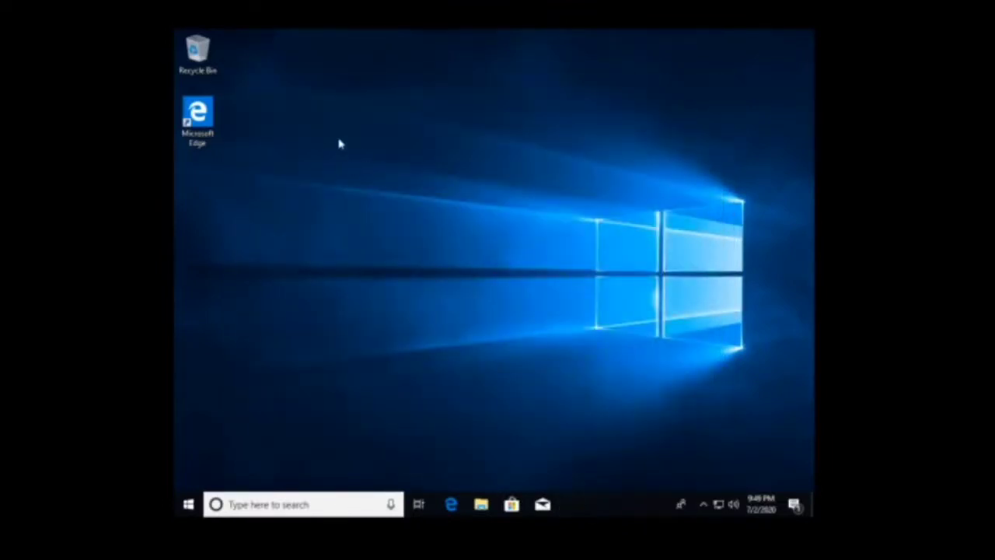
Open File Explorer and view the system properties of This PC.
{"action": "left_click", "coordinate": [482, 505]}
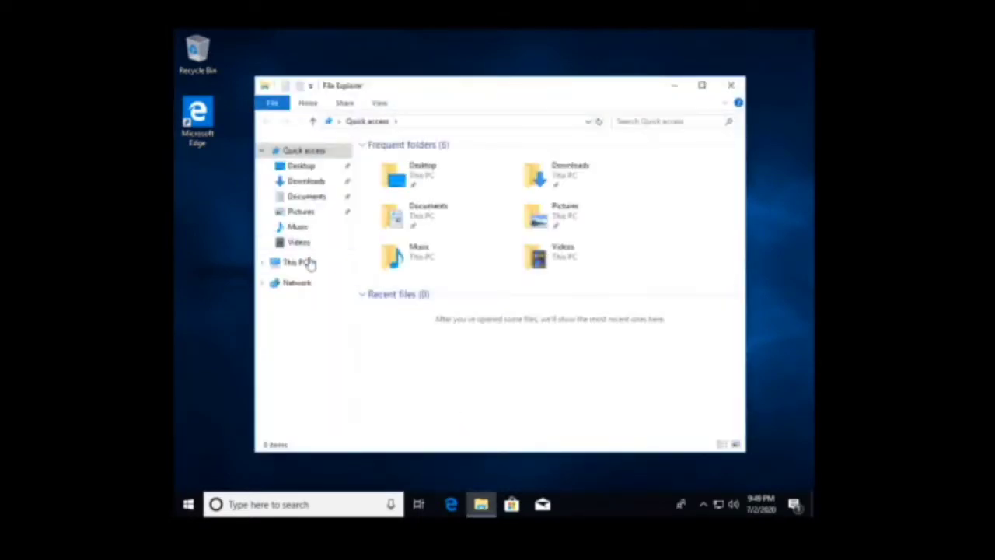
{"action": "left_click", "coordinate": [286, 268]}
{"action": "right_click", "coordinate": [285, 270]}
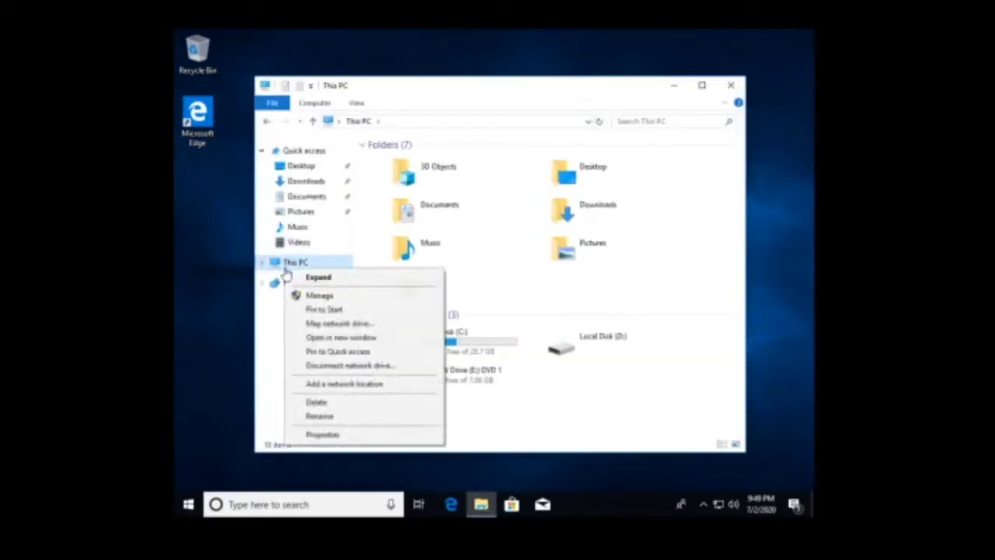
{"action": "left_click", "coordinate": [345, 434]}
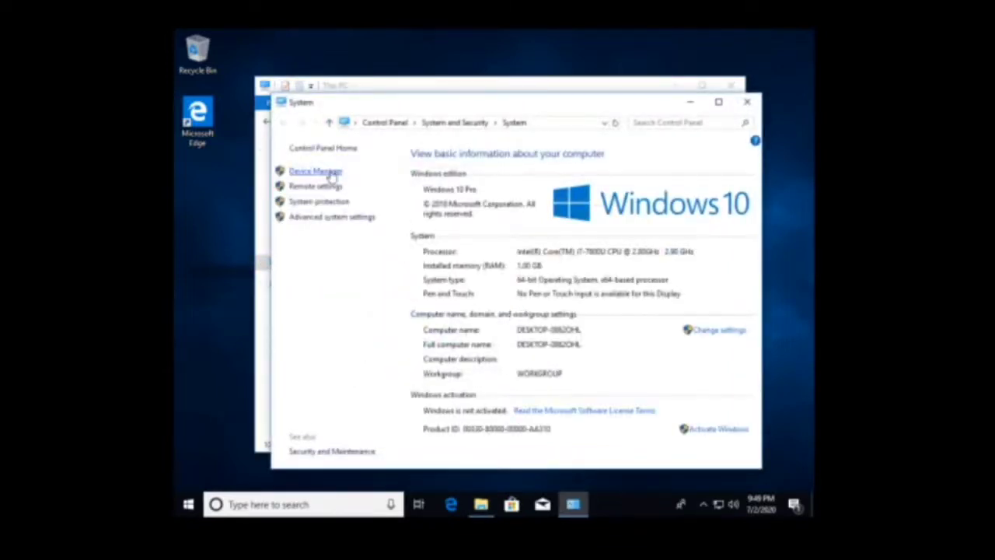
Check the Base System Device under Other devices in Device Manager and close Device Manager.
{"action": "left_click", "coordinate": [331, 171]}
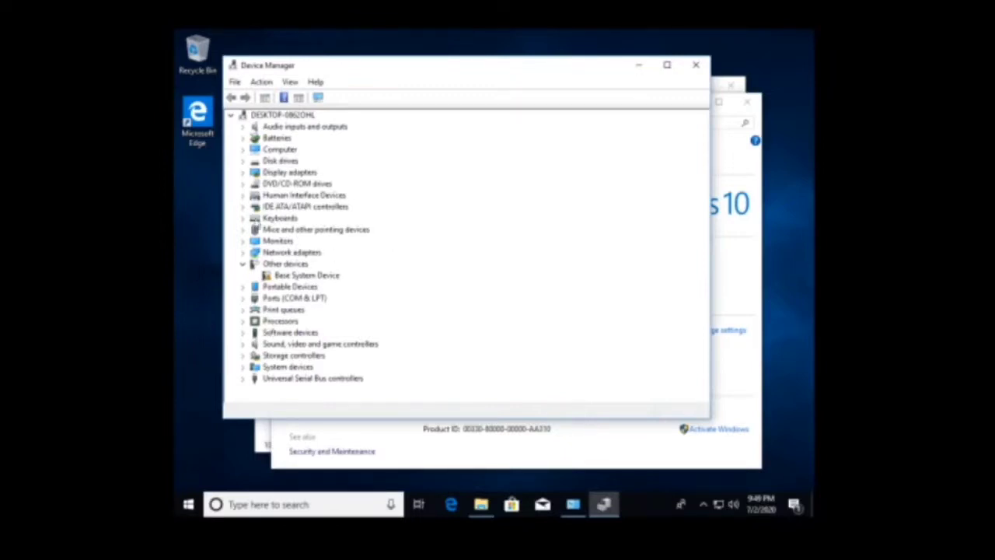
{"action": "left_click", "coordinate": [296, 277]}
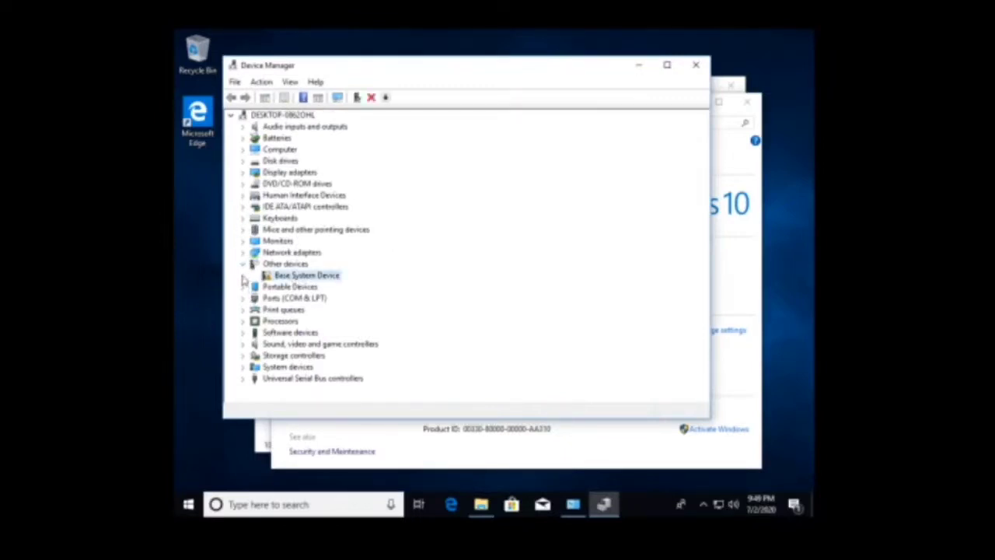
{"action": "left_click", "coordinate": [696, 67]}
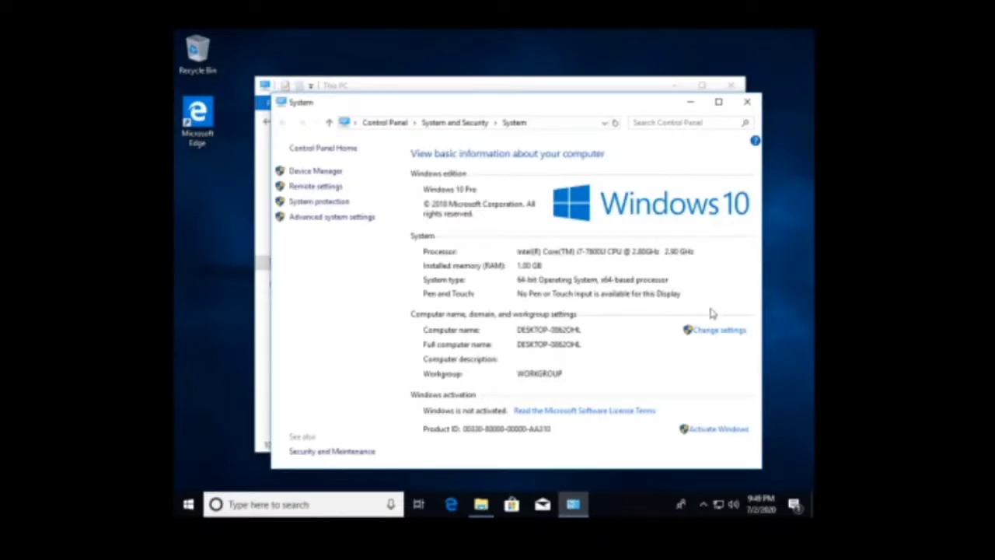
Minimize the System window and select Local Disk (D:) in This PC.
{"action": "left_click", "coordinate": [724, 430]}
{"action": "left_click", "coordinate": [690, 102]}
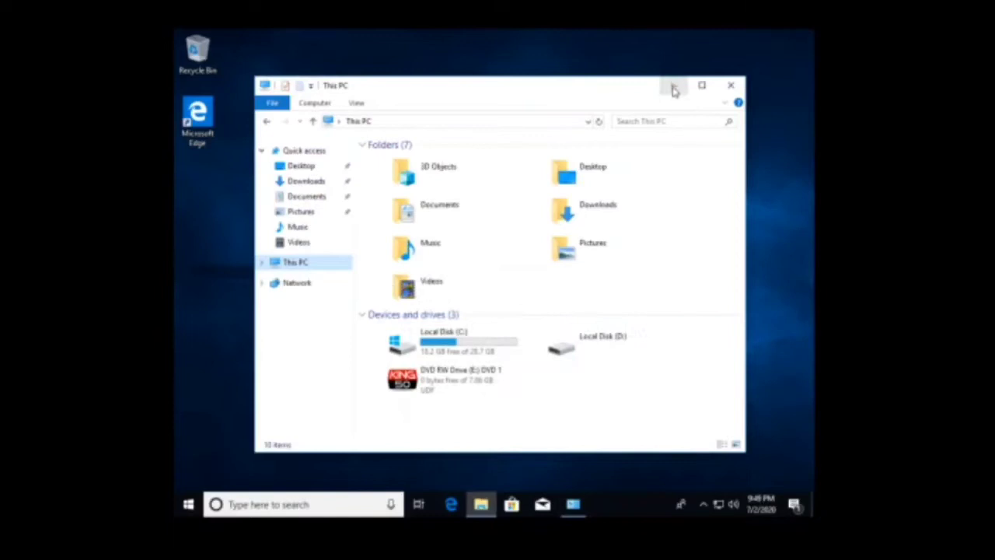
{"action": "left_click", "coordinate": [596, 343]}
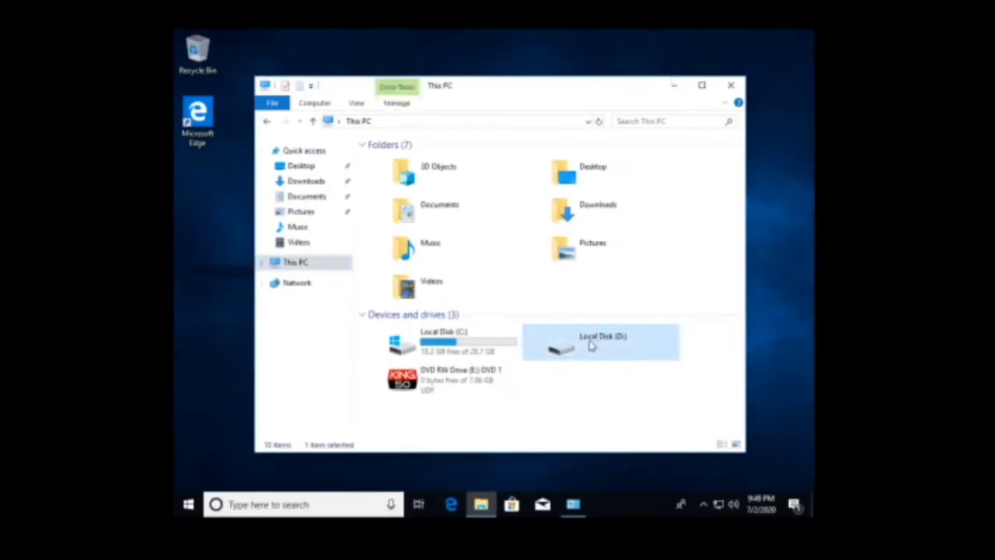
Quick-format Local Disk (D:) as NTFS with the volume label Data and close the format dialog.
{"action": "left_click", "coordinate": [591, 343]}
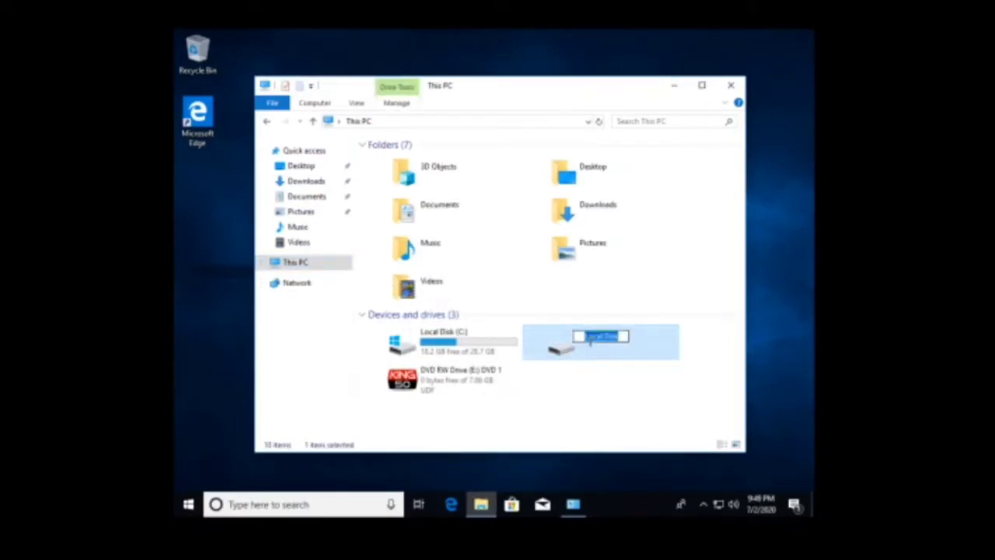
{"action": "left_click", "coordinate": [556, 350]}
{"action": "right_click", "coordinate": [555, 343]}
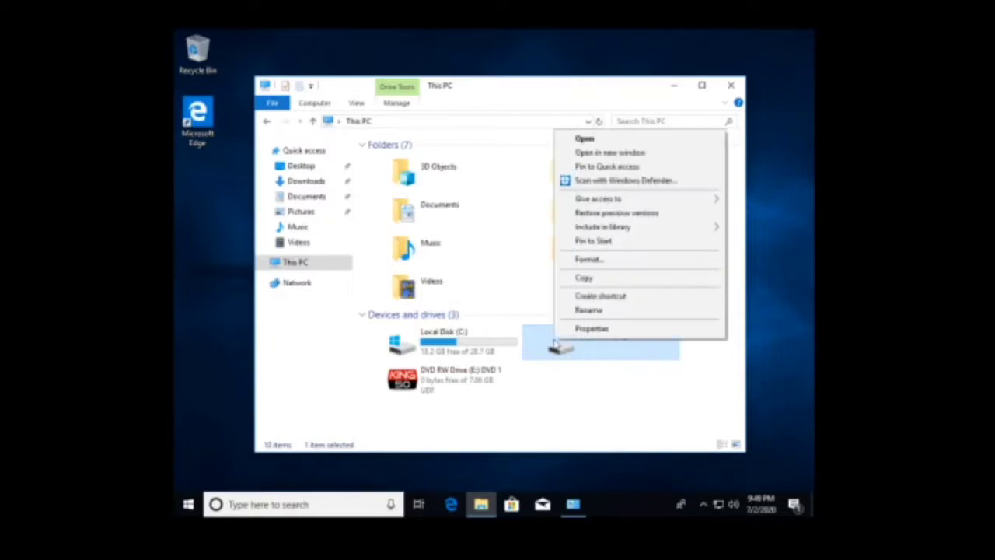
{"action": "left_click", "coordinate": [600, 268]}
{"action": "left_click", "coordinate": [420, 362]}
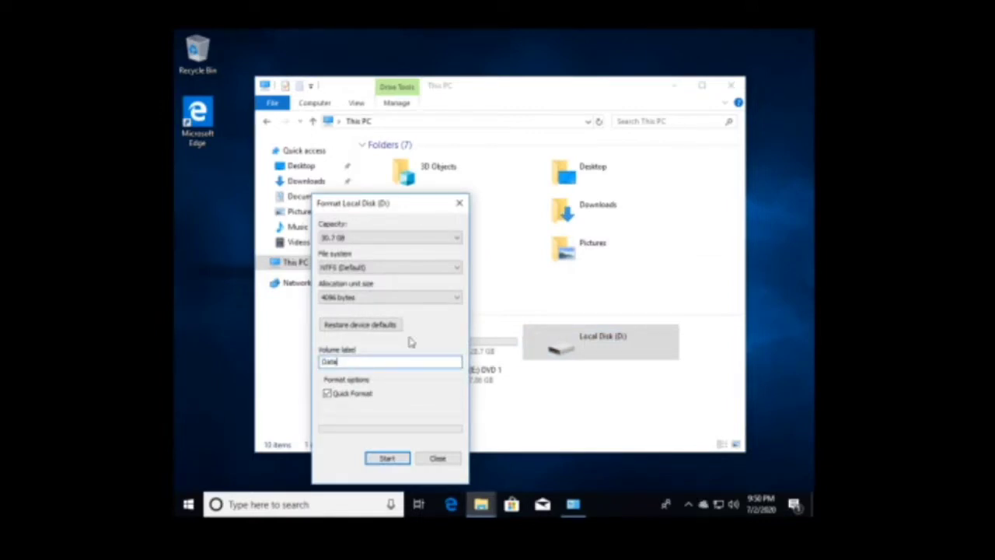
{"action": "left_click", "coordinate": [399, 459]}
{"action": "left_click", "coordinate": [521, 265]}
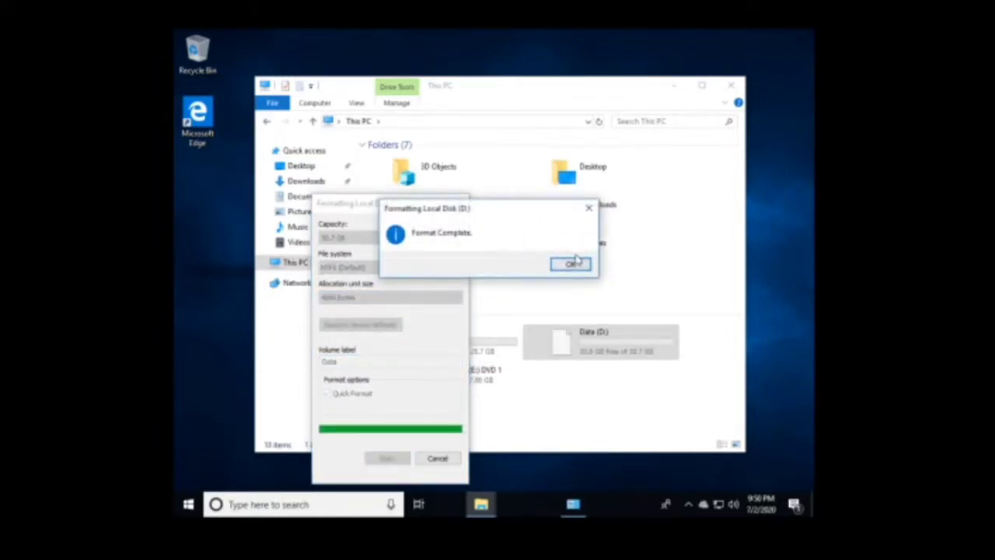
{"action": "left_click", "coordinate": [574, 264]}
{"action": "left_click", "coordinate": [437, 458]}
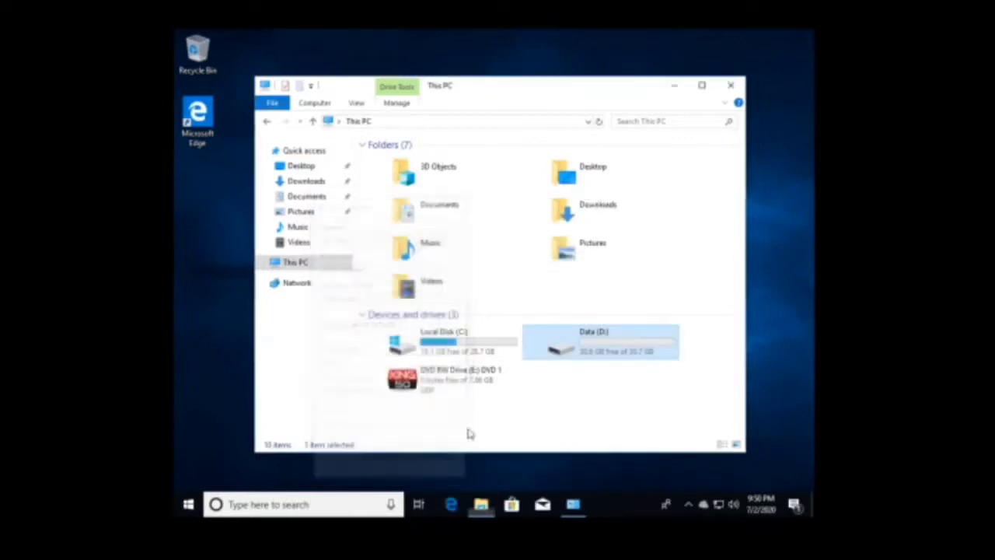
Open the Data (D:) drive to view its contents and close File Explorer.
{"action": "double_click", "coordinate": [593, 342]}
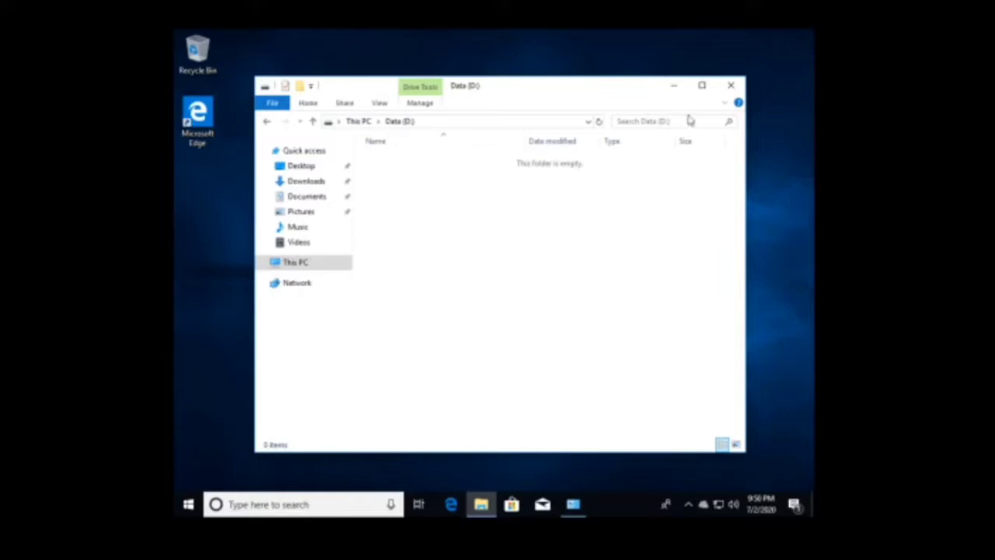
{"action": "left_click", "coordinate": [729, 87]}
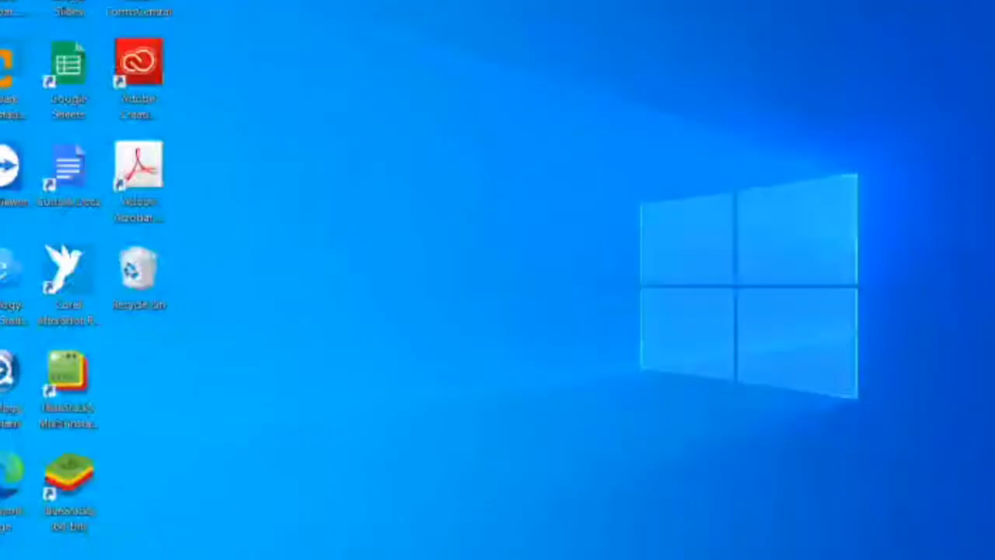
{"action": "left_click", "coordinate": [880, 559]}
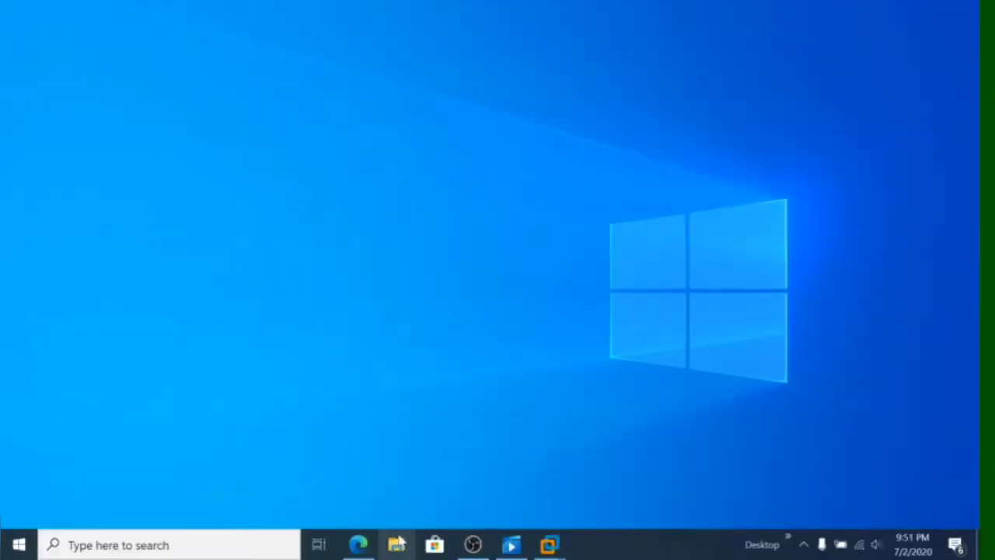
Open File Explorer, view the system properties of This PC and open Device Manager from there.
{"action": "left_click", "coordinate": [396, 545]}
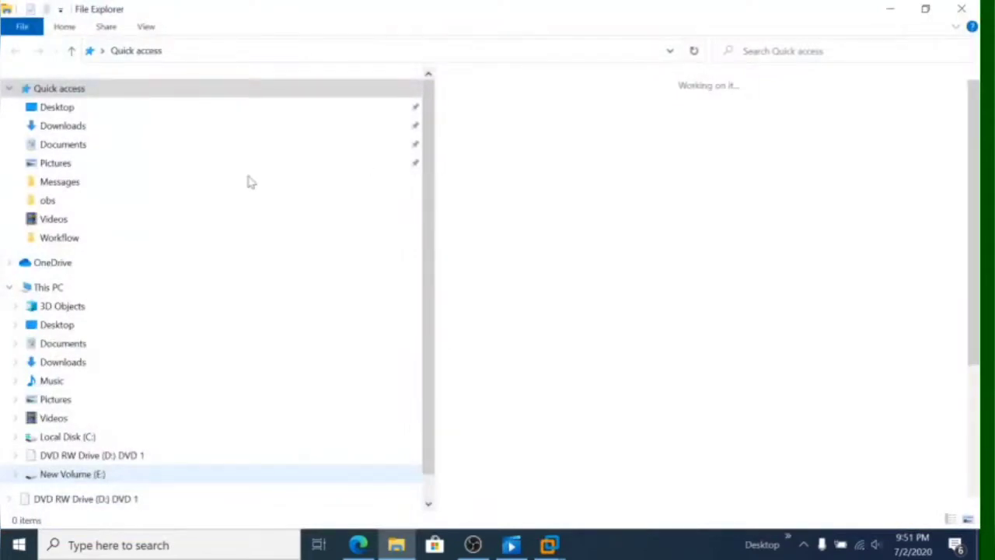
{"action": "left_click", "coordinate": [42, 289]}
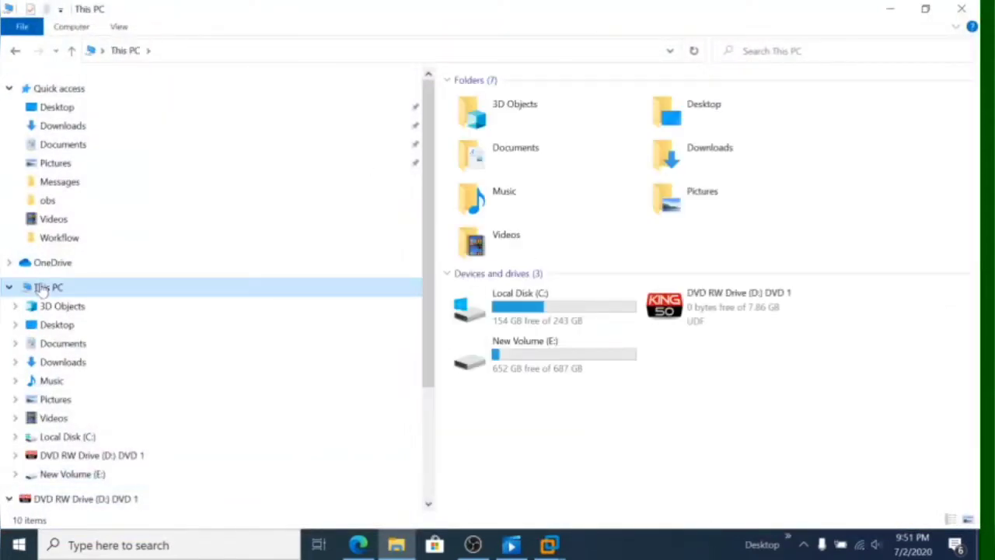
{"action": "right_click", "coordinate": [41, 288]}
{"action": "left_click", "coordinate": [118, 490]}
{"action": "left_click", "coordinate": [355, 131]}
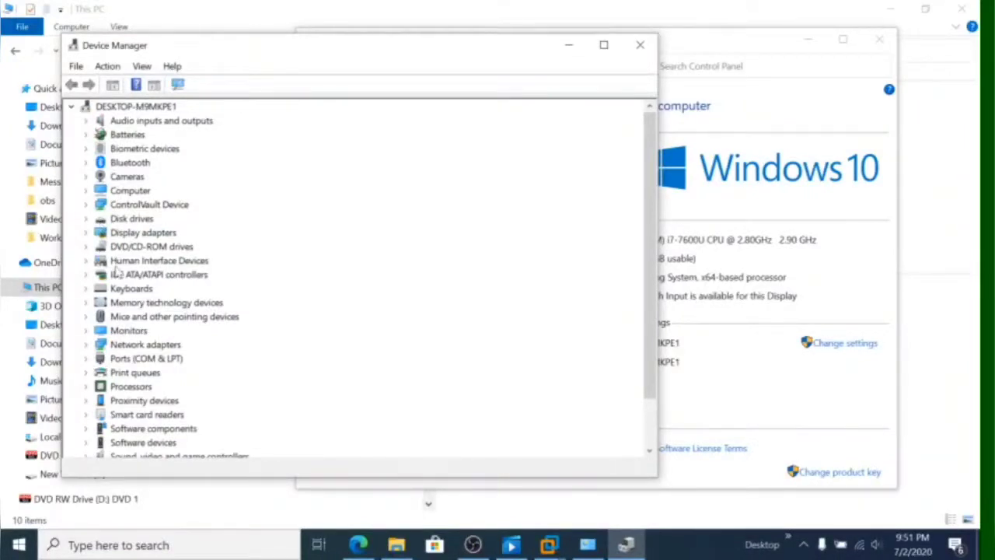
Uninstall the Intel(R) Ethernet Connection (4) I219-LM device under Network adapters.
{"action": "left_click", "coordinate": [87, 344]}
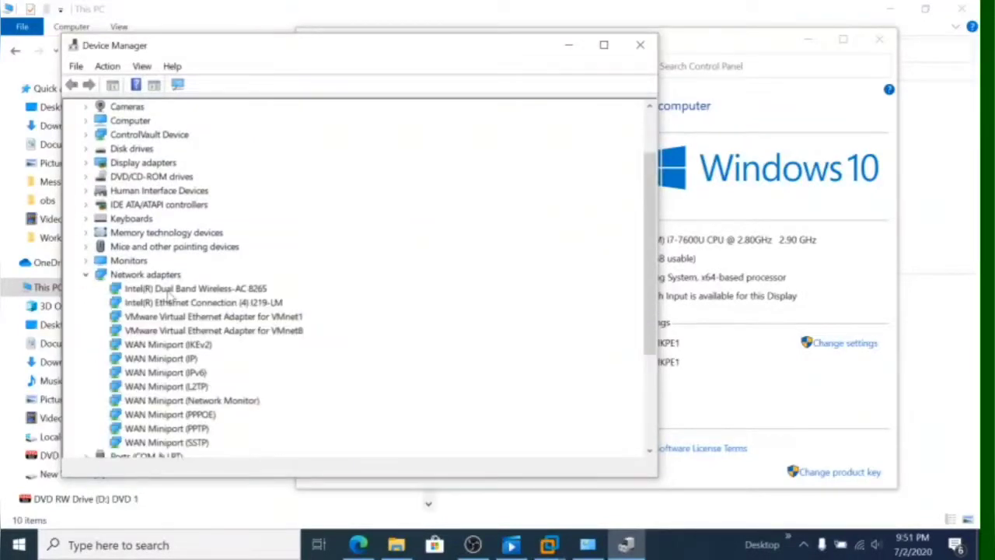
{"action": "left_click", "coordinate": [165, 302]}
{"action": "right_click", "coordinate": [165, 304]}
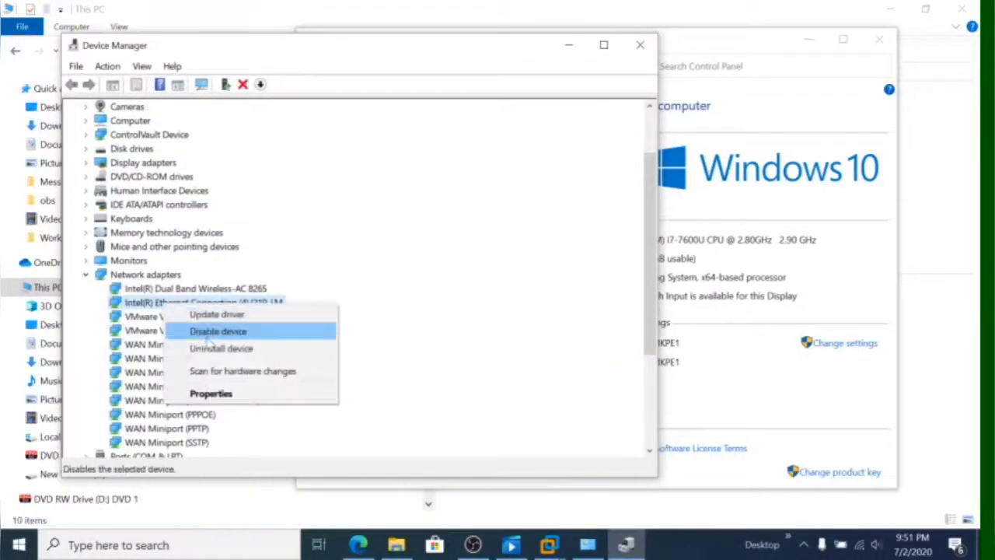
{"action": "left_click", "coordinate": [208, 348]}
{"action": "left_click", "coordinate": [518, 334]}
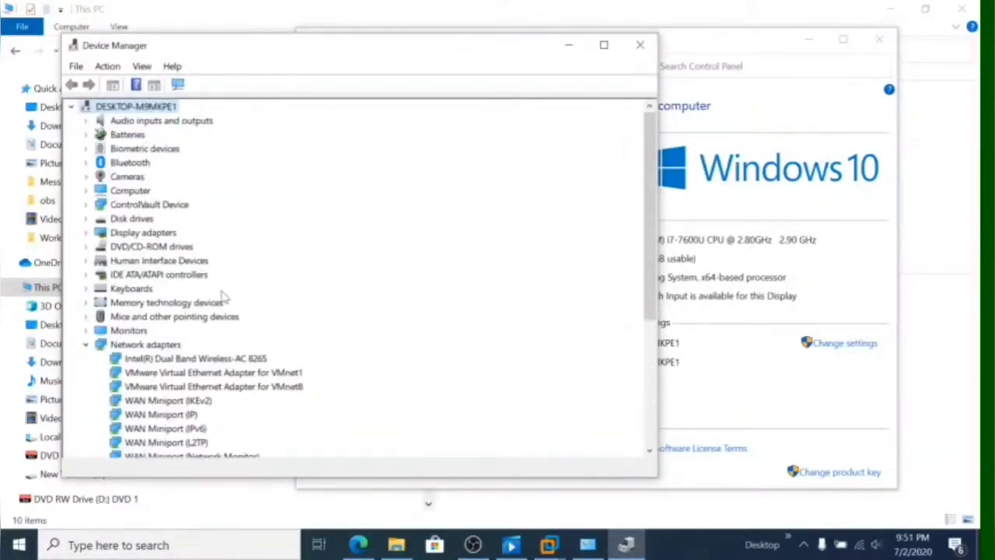
Look through the device list in Device Manager, then close Device Manager, the System window and File Explorer.
{"action": "left_click_drag", "start_coordinate": [652, 188], "coordinate": [638, 234]}
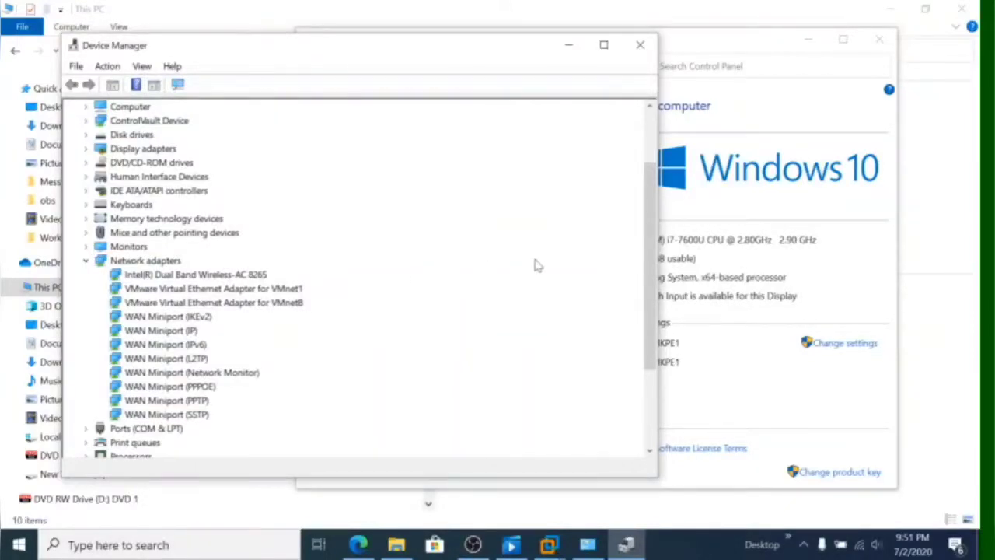
{"action": "left_click_drag", "start_coordinate": [646, 229], "coordinate": [643, 316]}
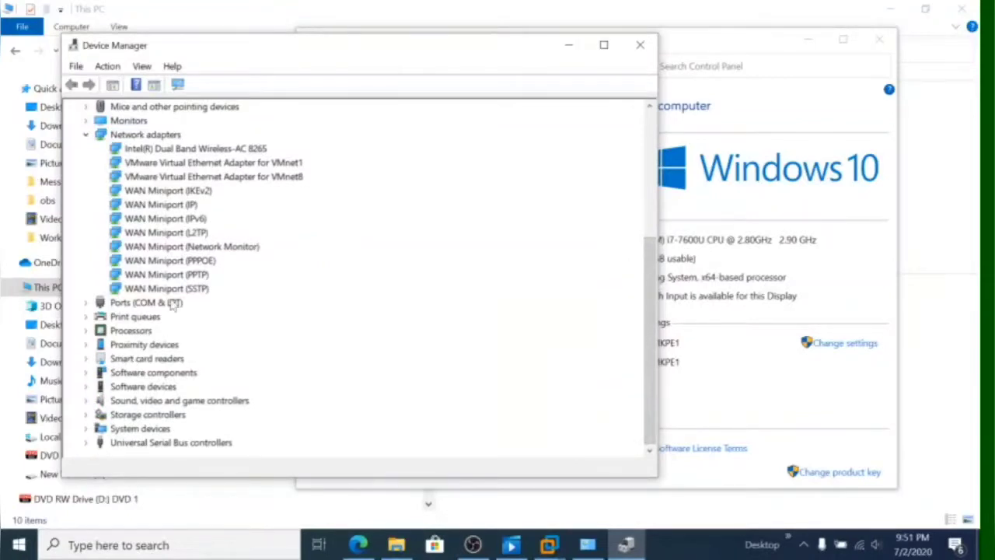
{"action": "left_click", "coordinate": [639, 47]}
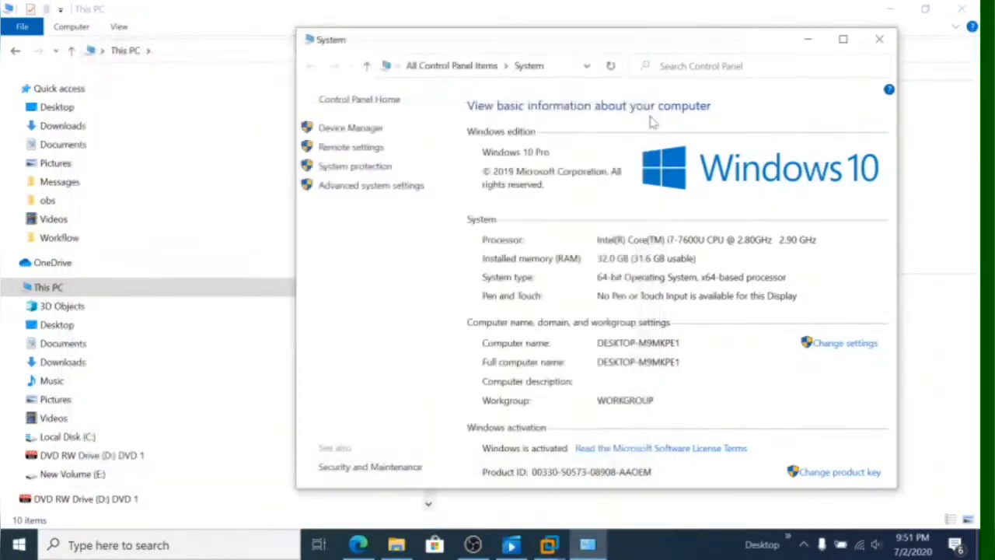
{"action": "left_click", "coordinate": [881, 40]}
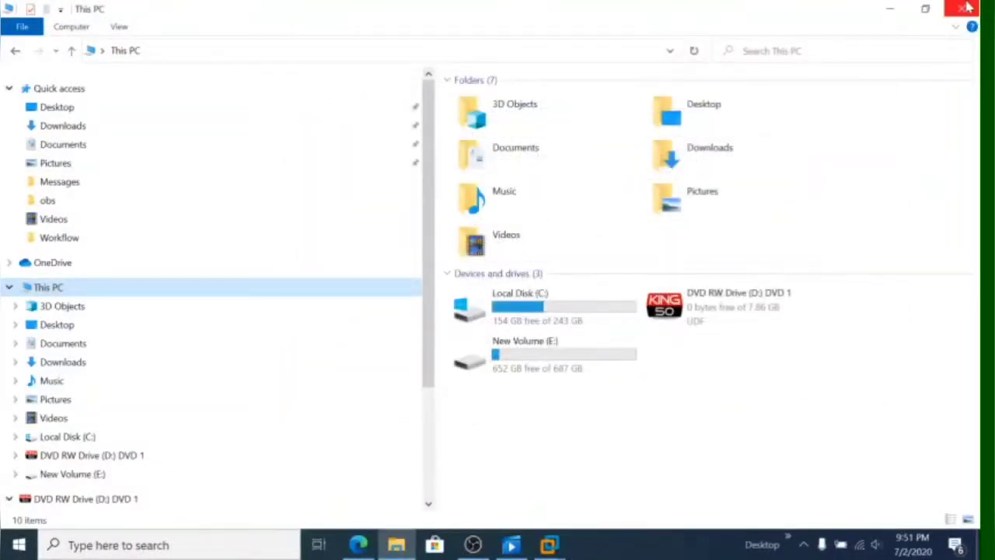
{"action": "left_click", "coordinate": [965, 8]}
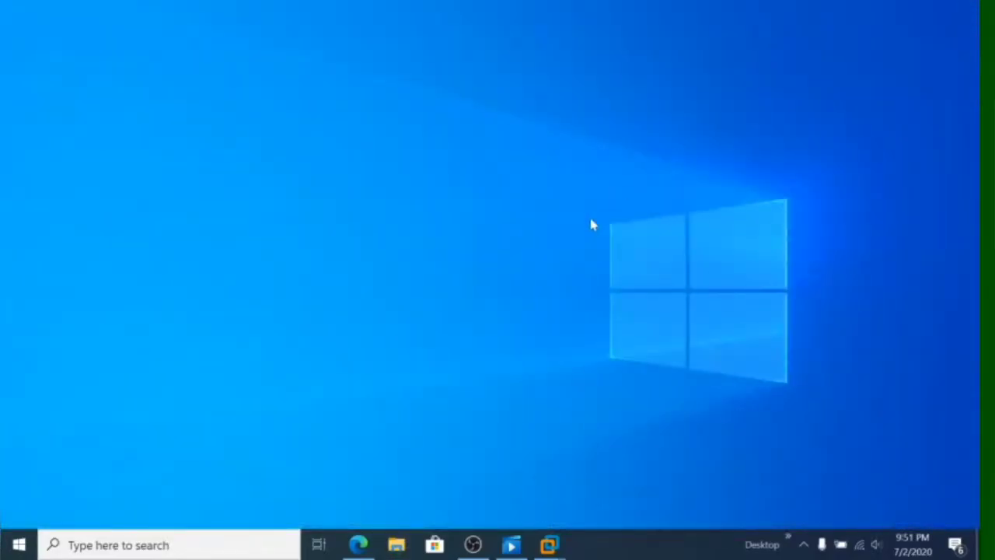
Run msinfo32 to open System Information and select the System Model entry in the system summary.
{"action": "key", "text": "super+r"}
{"action": "type", "text": "msconfig"}
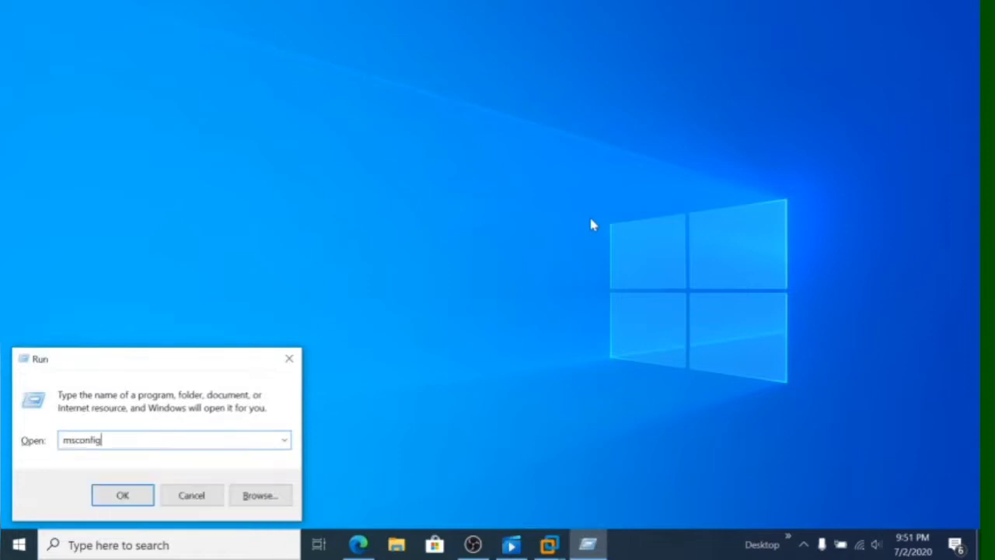
{"action": "key", "text": "BackSpace"}
{"action": "key", "text": "BackSpace"}
{"action": "key", "text": "BackSpace"}
{"action": "key", "text": "BackSpace"}
{"action": "key", "text": "BackSpace"}
{"action": "key", "text": "BackSpace"}
{"action": "key", "text": "BackSpace"}
{"action": "key", "text": "BackSpace"}
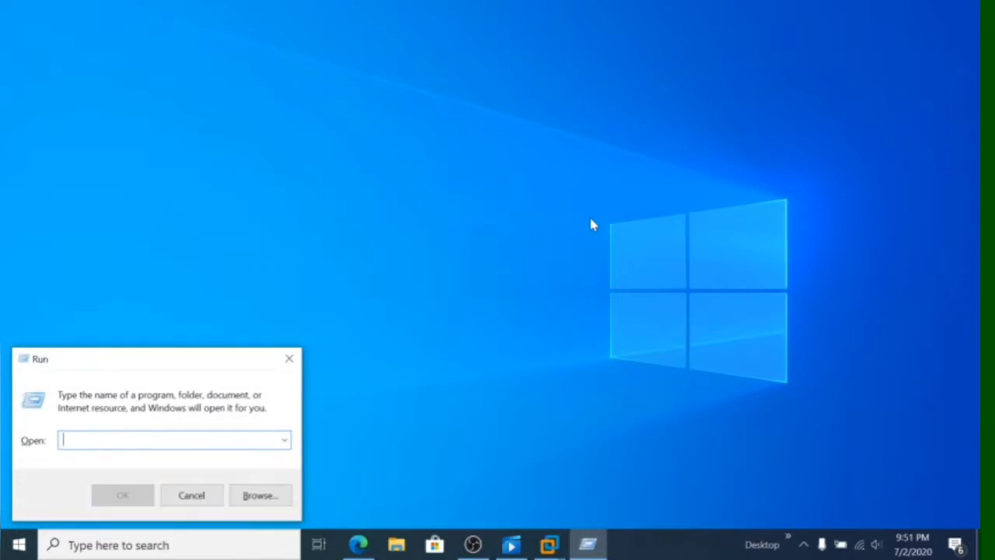
{"action": "type", "text": "msin"}
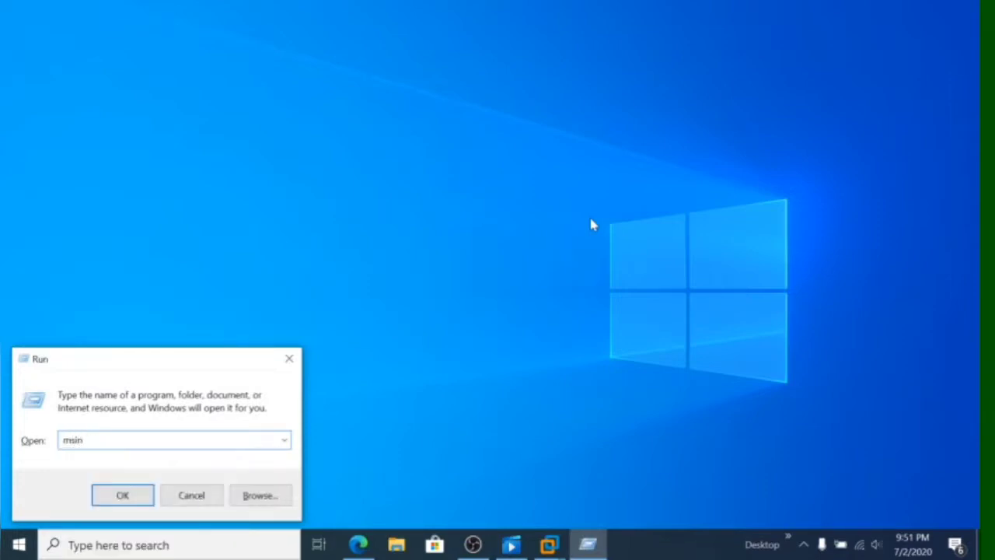
{"action": "type", "text": "32"}
{"action": "key", "text": "Return"}
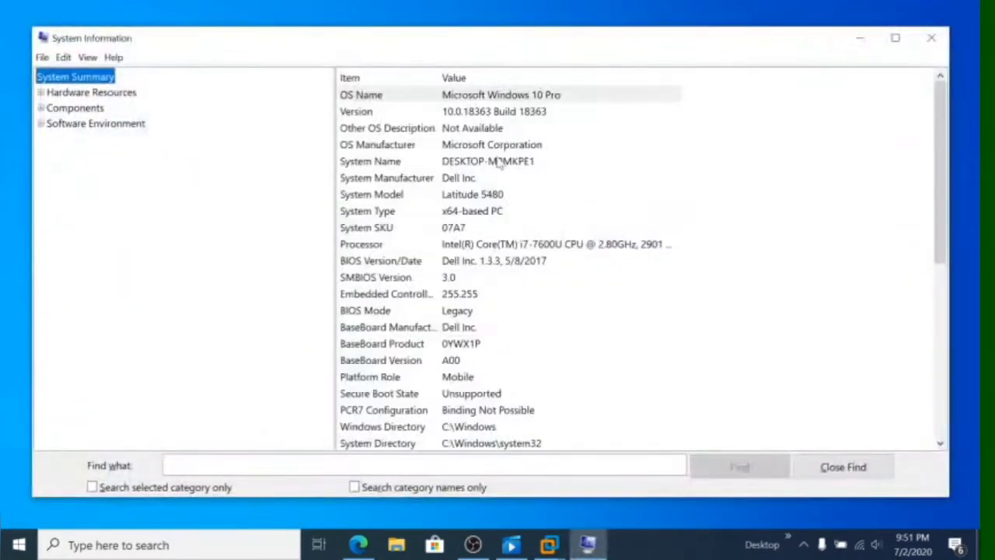
{"action": "left_click", "coordinate": [492, 198]}
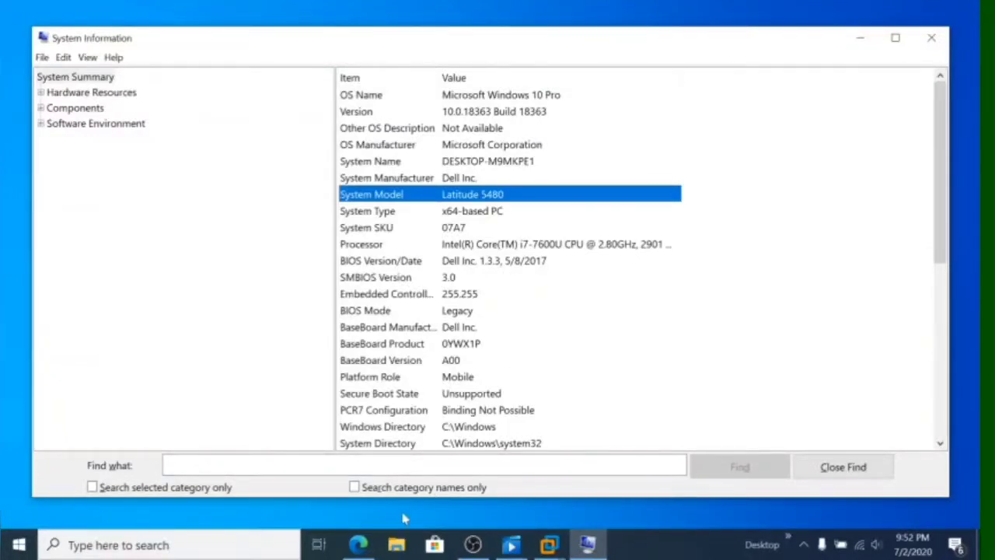
Switch to Microsoft Edge and search Bing for "dell latitude e5480 driver", checking the model number in System Information.
{"action": "left_click", "coordinate": [358, 544]}
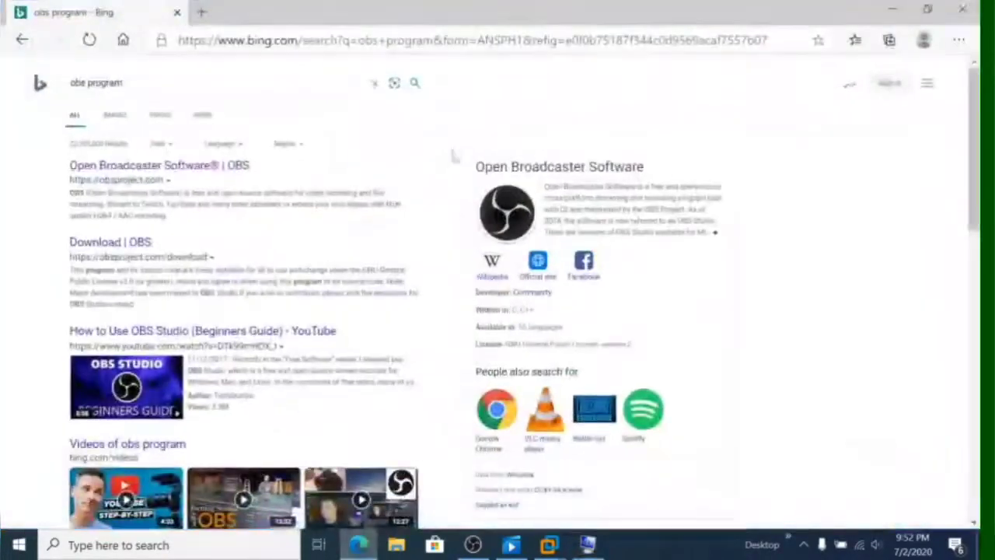
{"action": "key", "text": "ctrl+a"}
{"action": "key", "text": "BackSpace"}
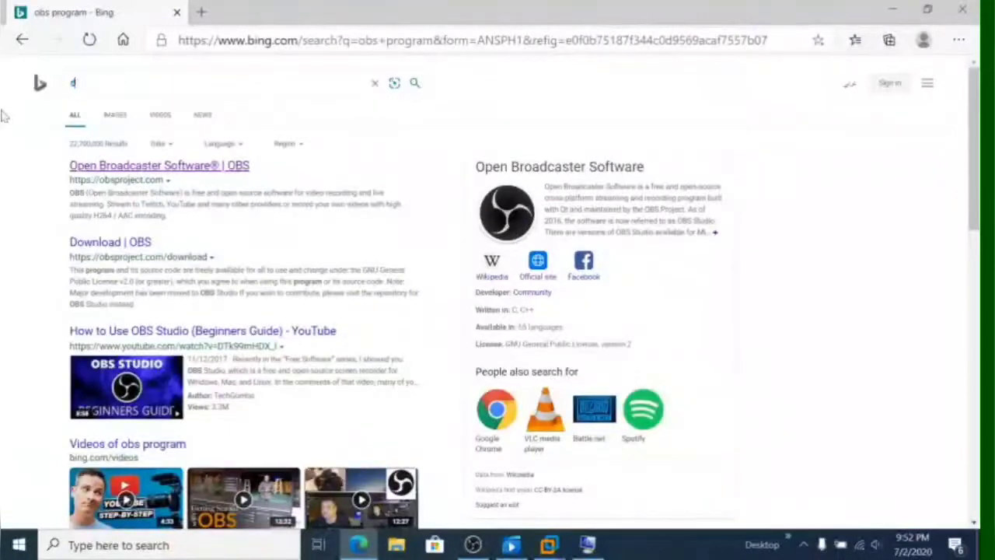
{"action": "type", "text": "de e"}
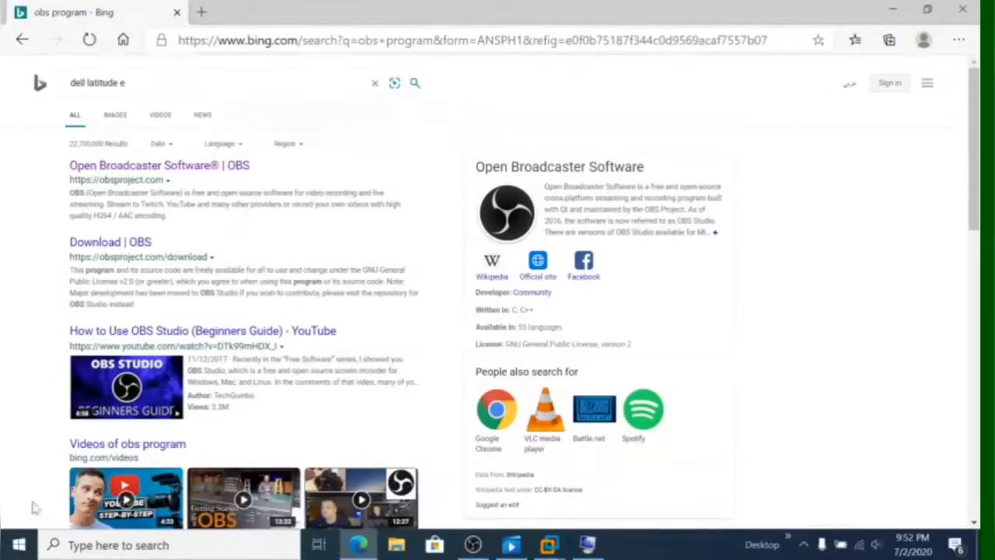
{"action": "left_click", "coordinate": [589, 547]}
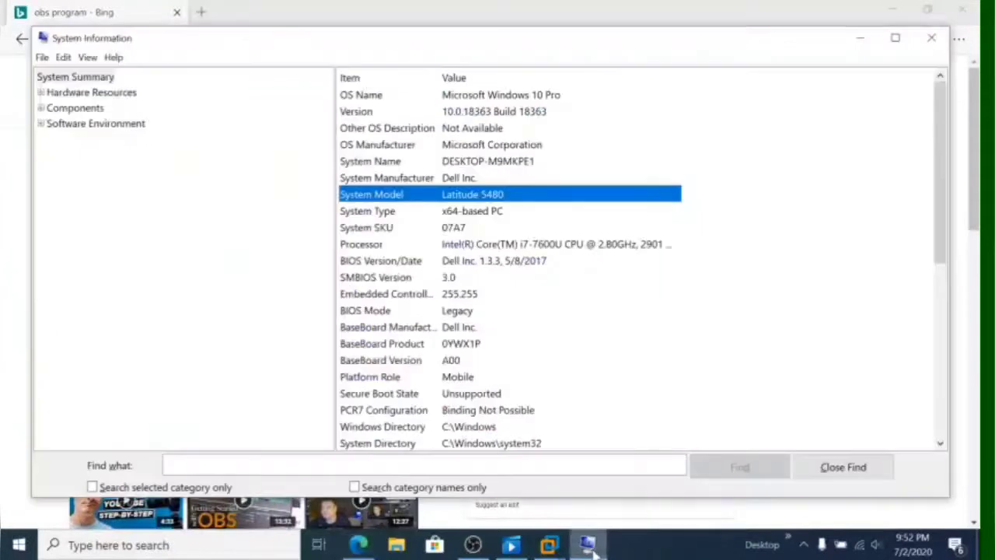
{"action": "left_click", "coordinate": [588, 546]}
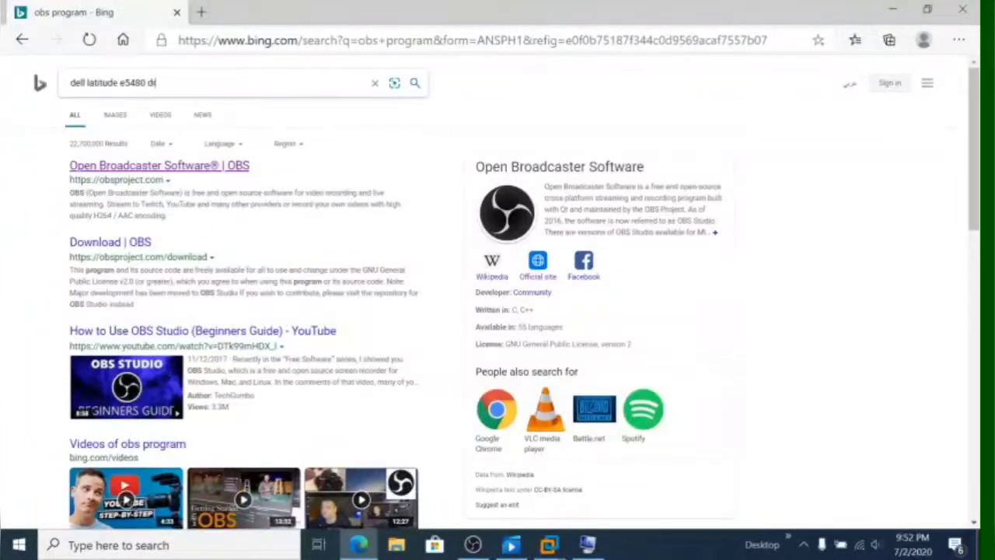
{"action": "left_click", "coordinate": [415, 83]}
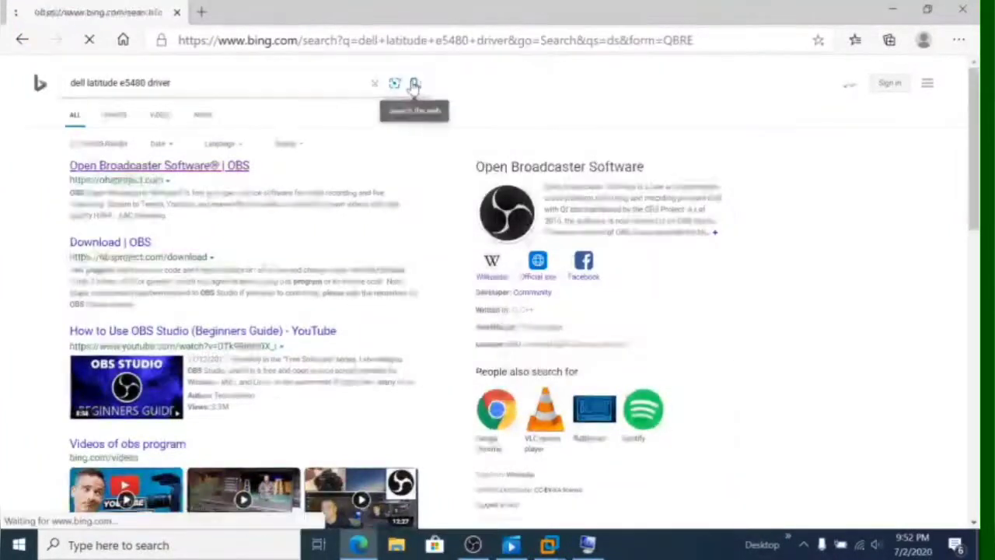
Open Dell's drivers and downloads page for the Latitude 5480/5488 and keep Windows 10, 64-bit as the operating system.
{"action": "left_click", "coordinate": [317, 169]}
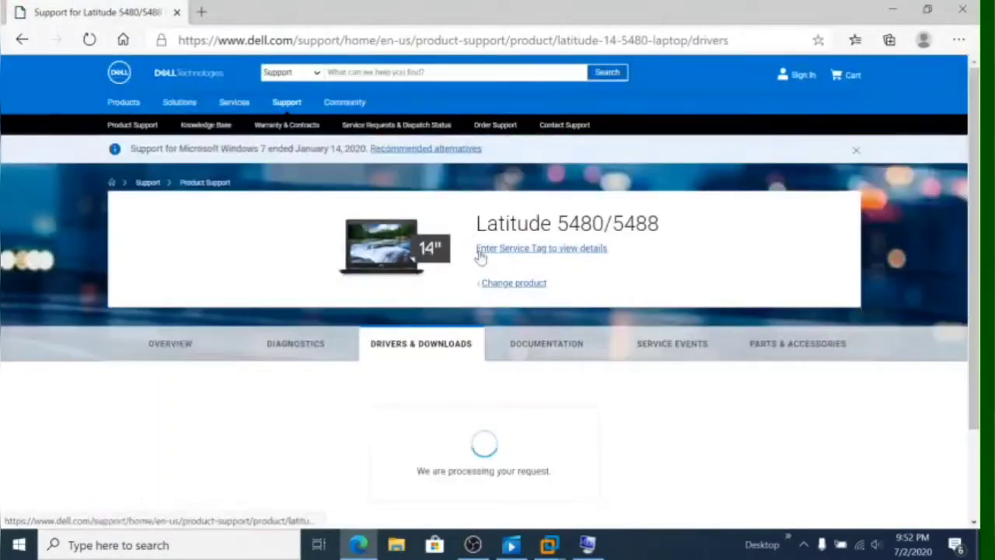
{"action": "scroll", "coordinate": [535, 265], "scroll_direction": "down", "scroll_amount": 3}
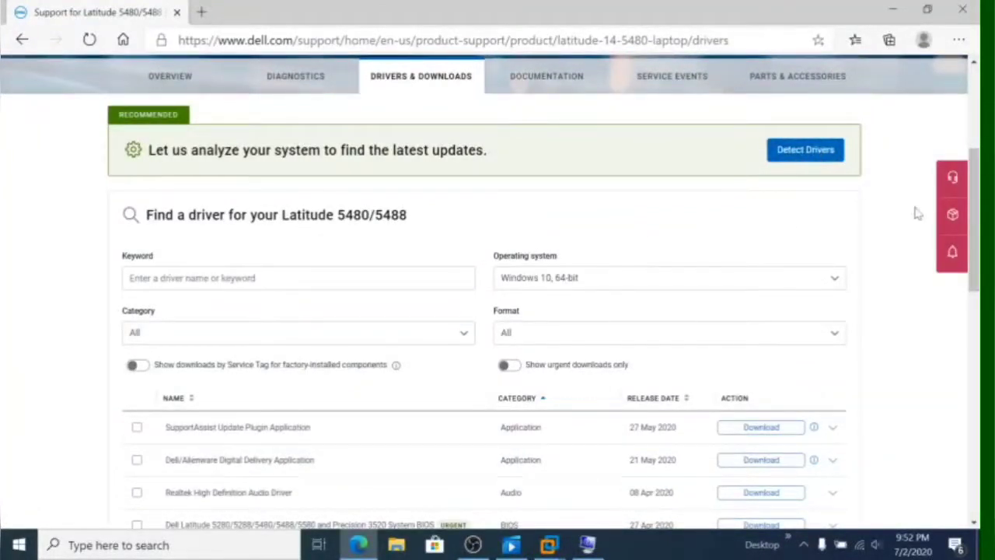
{"action": "scroll", "coordinate": [976, 206], "scroll_direction": "down", "scroll_amount": 2}
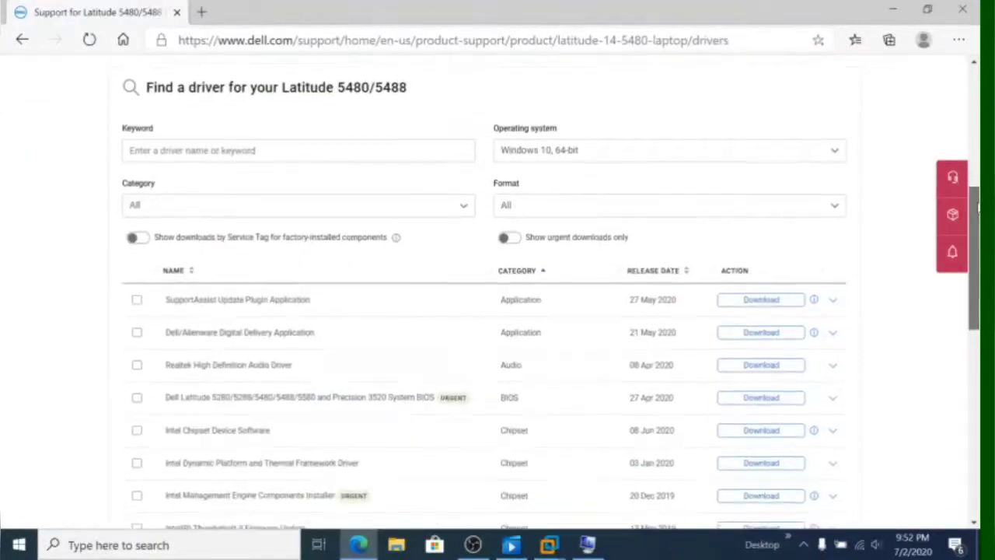
{"action": "scroll", "coordinate": [978, 206], "scroll_direction": "down", "scroll_amount": 1}
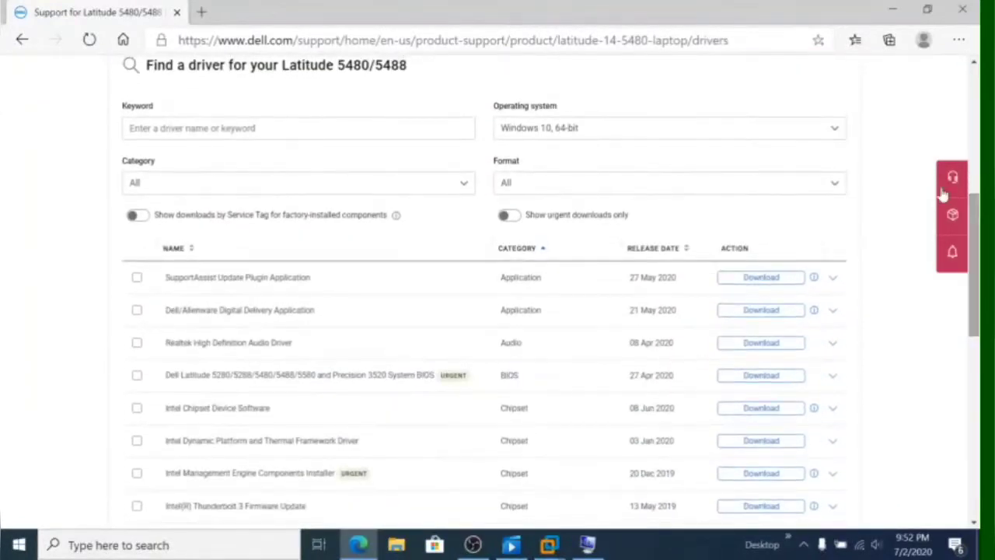
{"action": "left_click", "coordinate": [652, 132]}
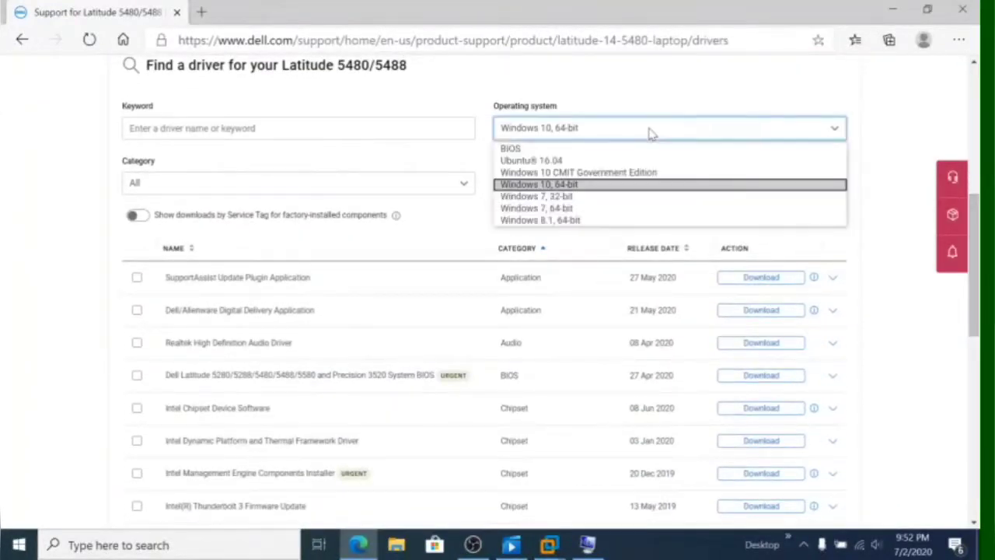
{"action": "left_click", "coordinate": [558, 134]}
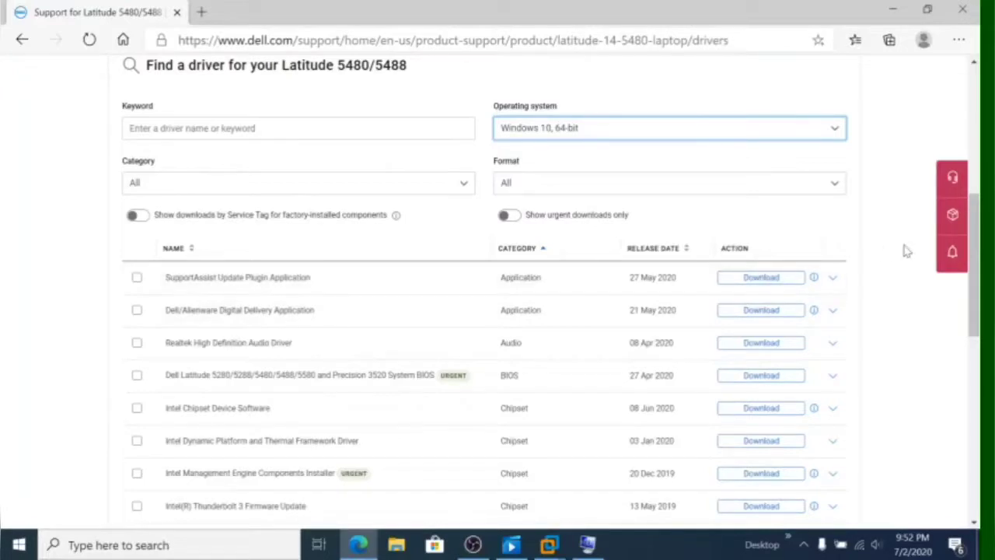
Download the Realtek High Definition Audio Driver, look over the remaining drivers and minimize the browser.
{"action": "left_click_drag", "start_coordinate": [977, 199], "coordinate": [977, 239]}
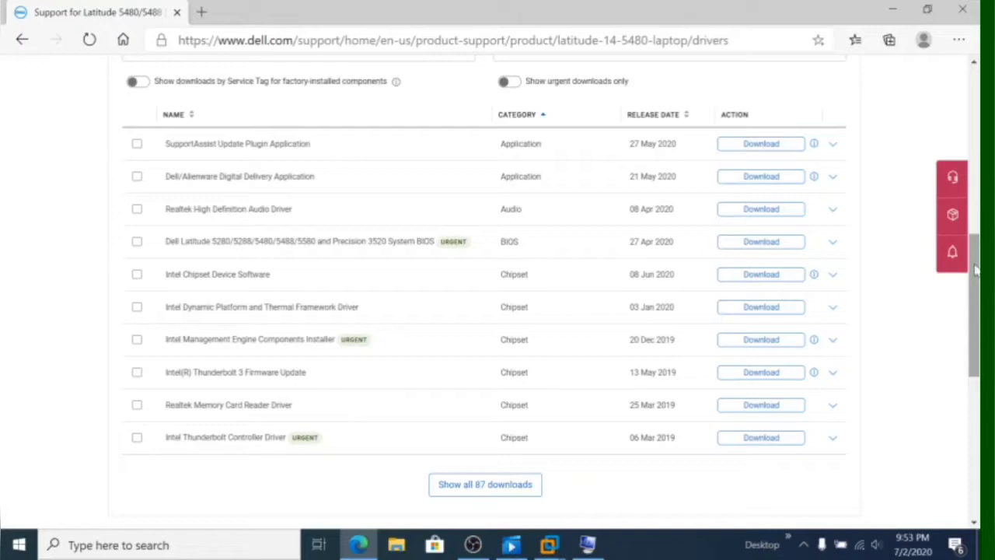
{"action": "left_click", "coordinate": [752, 214]}
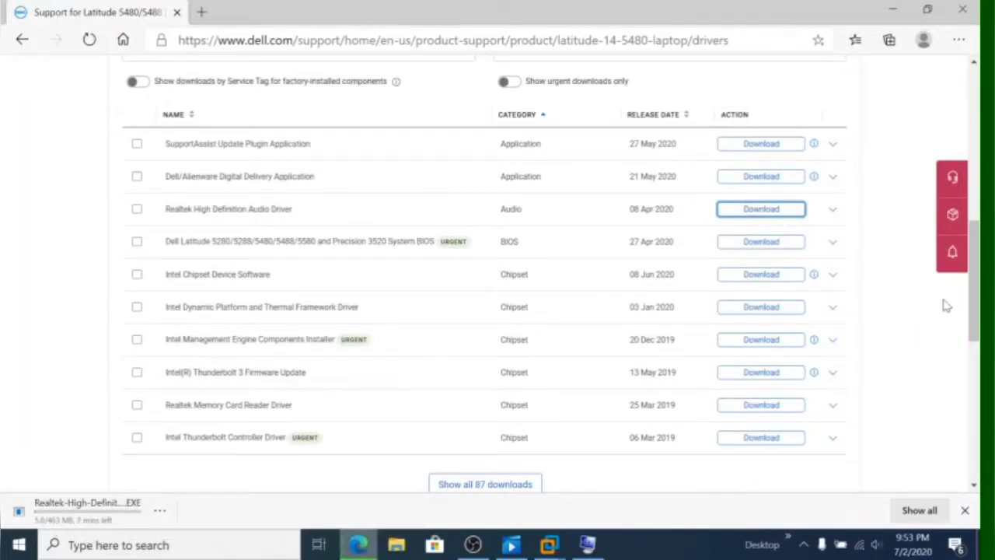
{"action": "left_click_drag", "start_coordinate": [976, 277], "coordinate": [975, 298]}
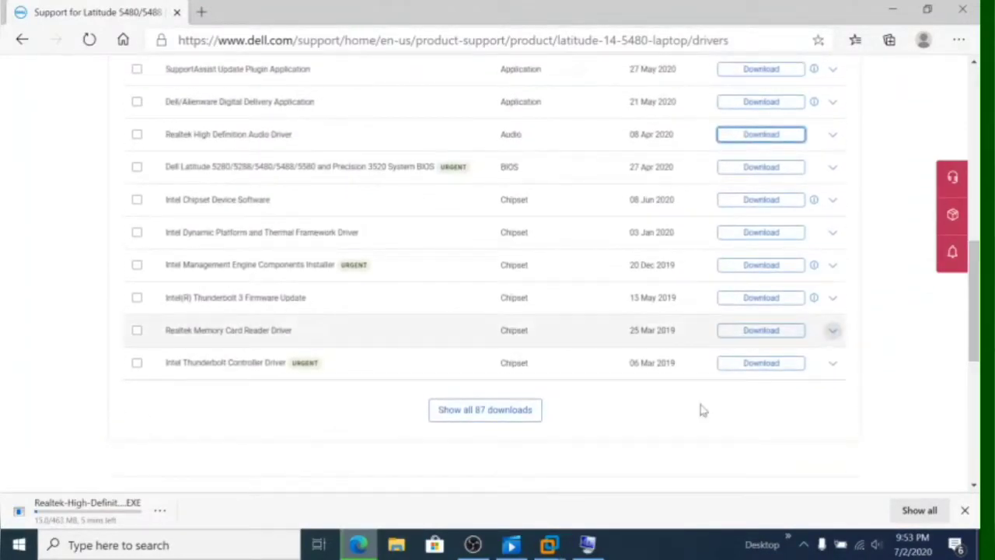
{"action": "left_click", "coordinate": [895, 12]}
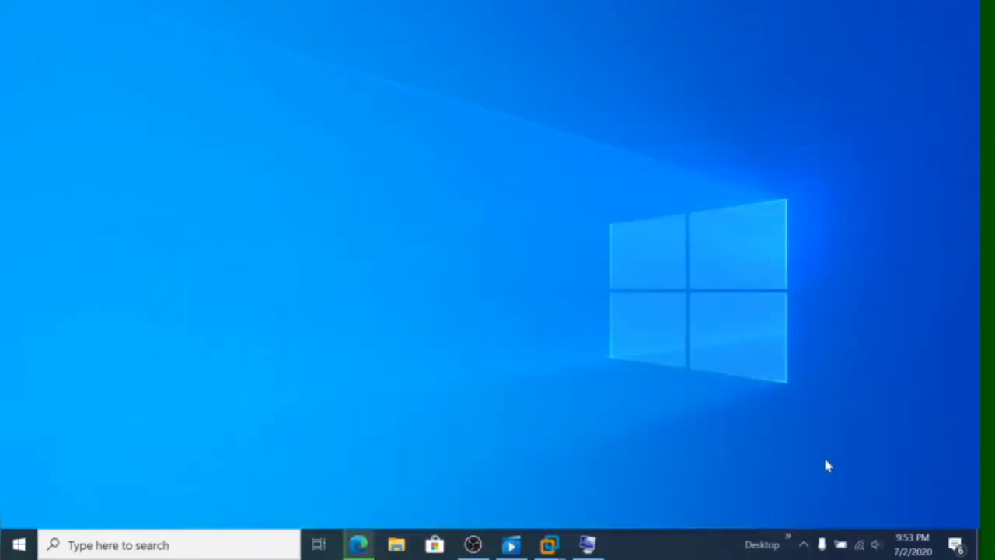